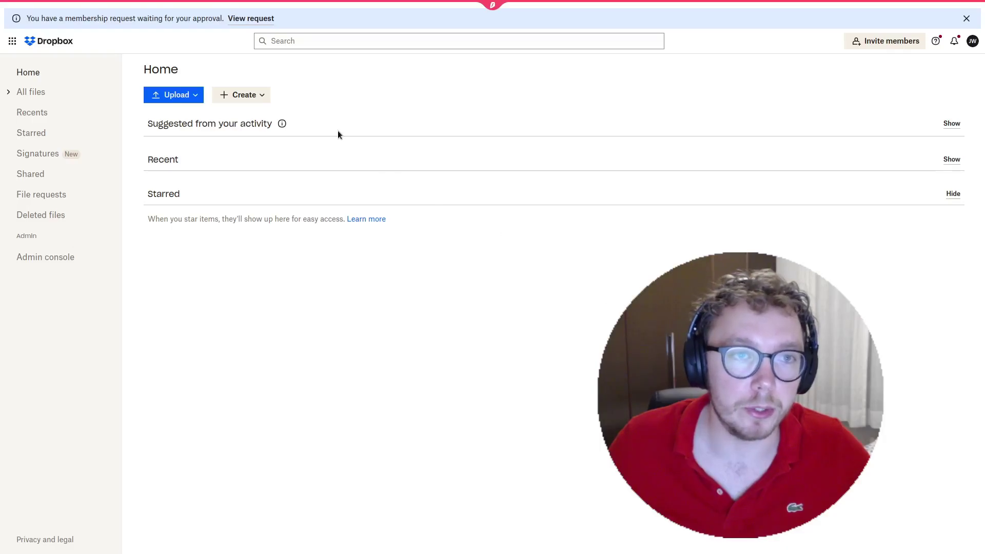
- Create a new Dropbox folder named 'Salesforce'
left_click(255, 100)
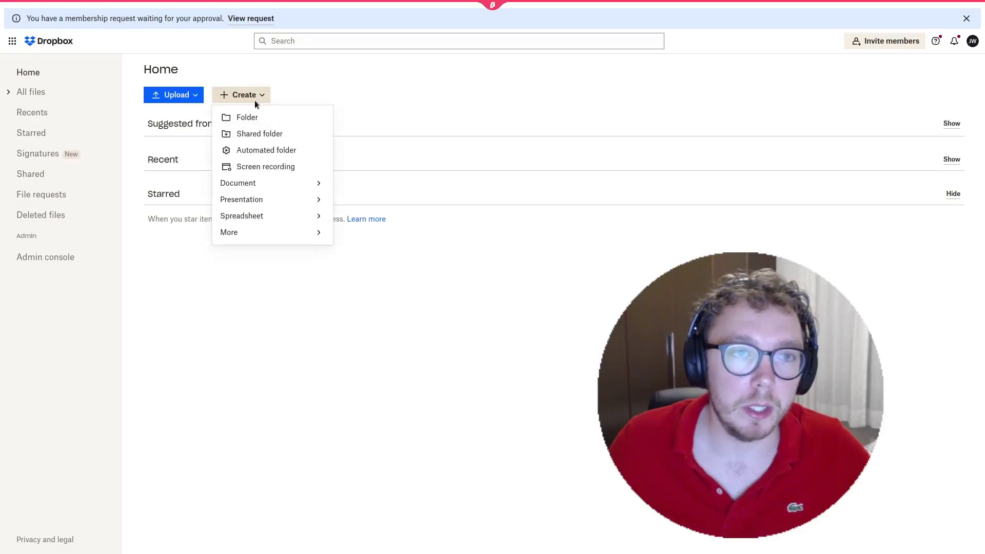
left_click(268, 113)
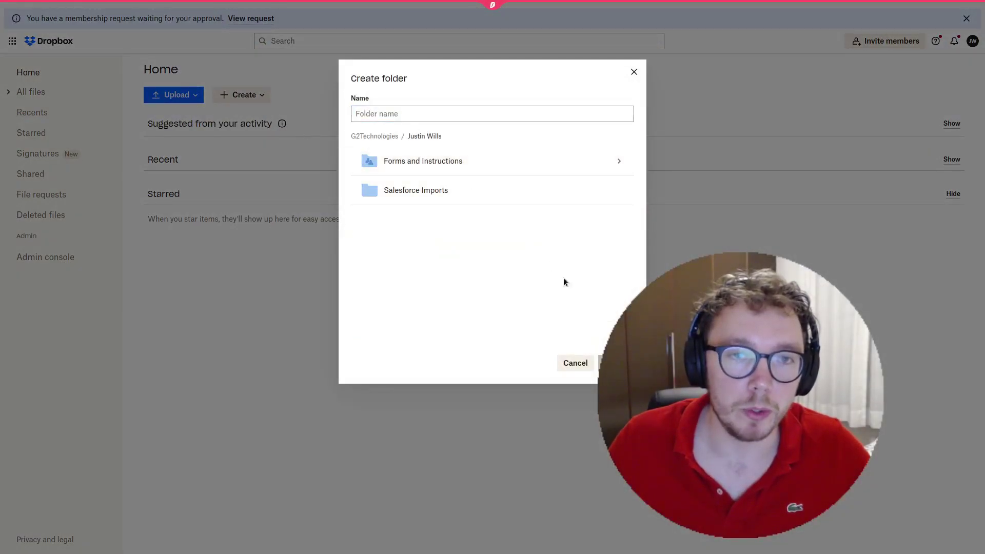
left_click(416, 109)
type("Salesforce")
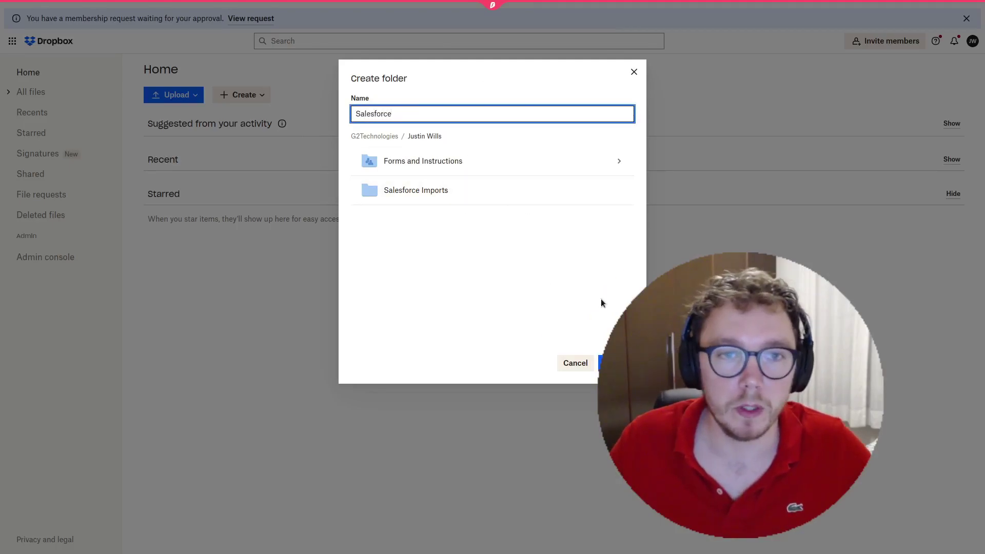
key("Return")
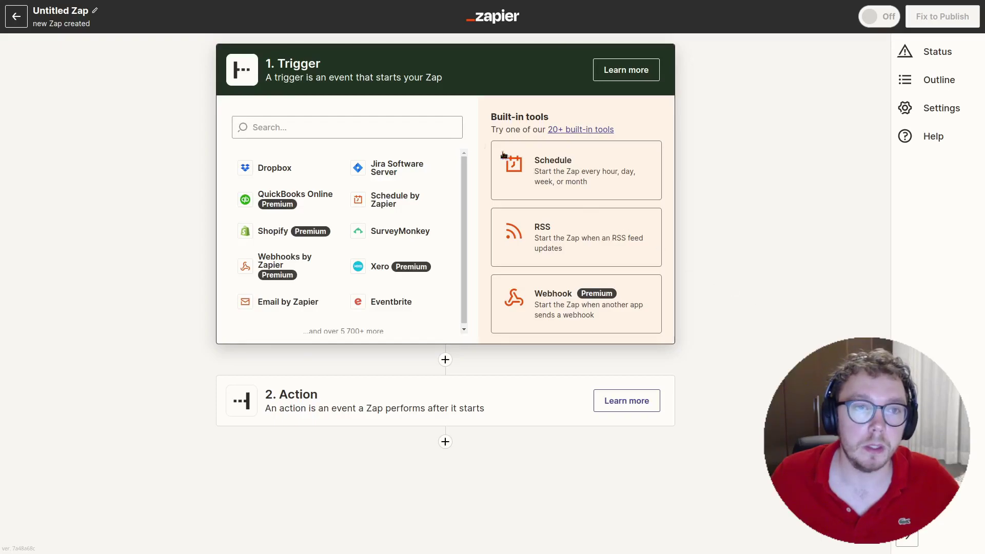
- Set the Zap trigger to Dropbox with the New File in Folder event
left_click(419, 128)
type("dropv")
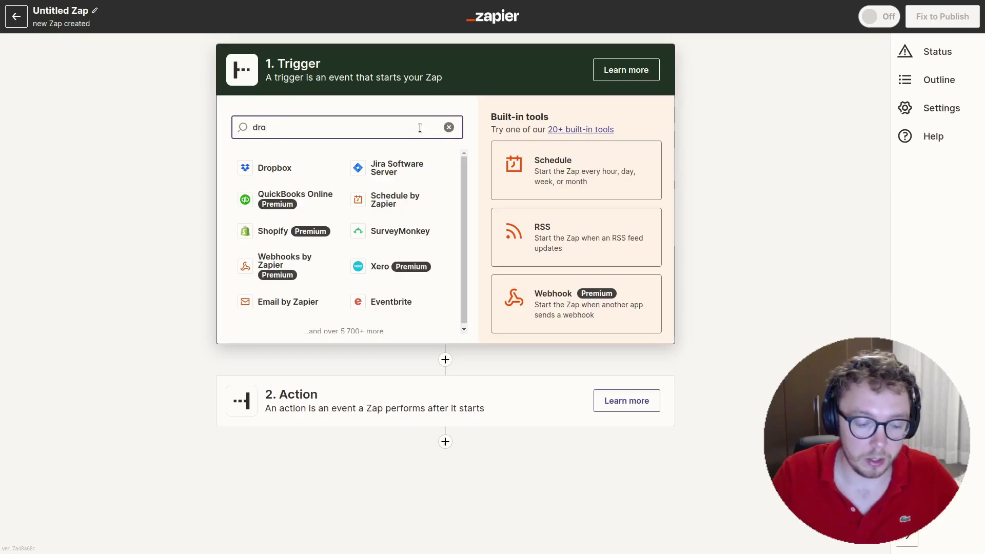
key("BackSpace")
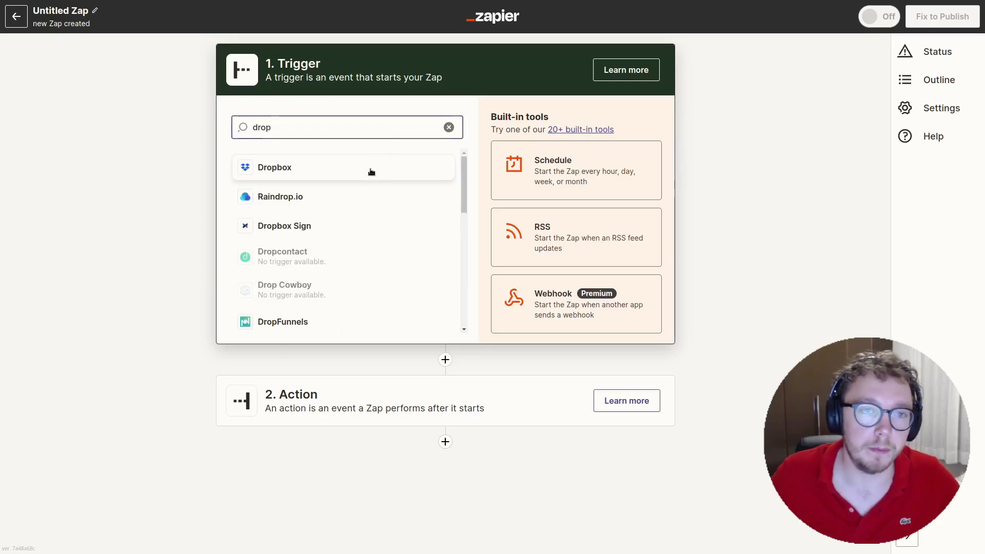
left_click(371, 172)
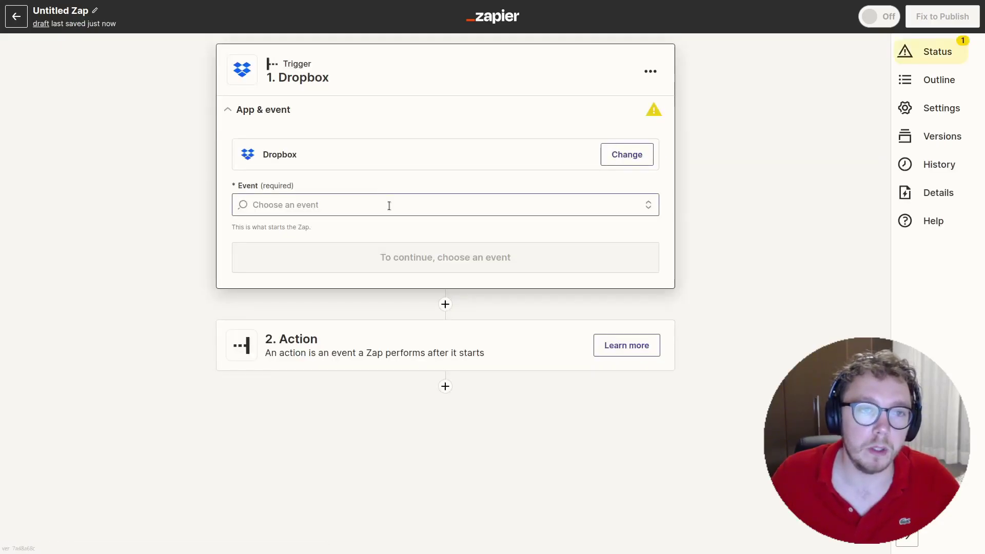
left_click(389, 205)
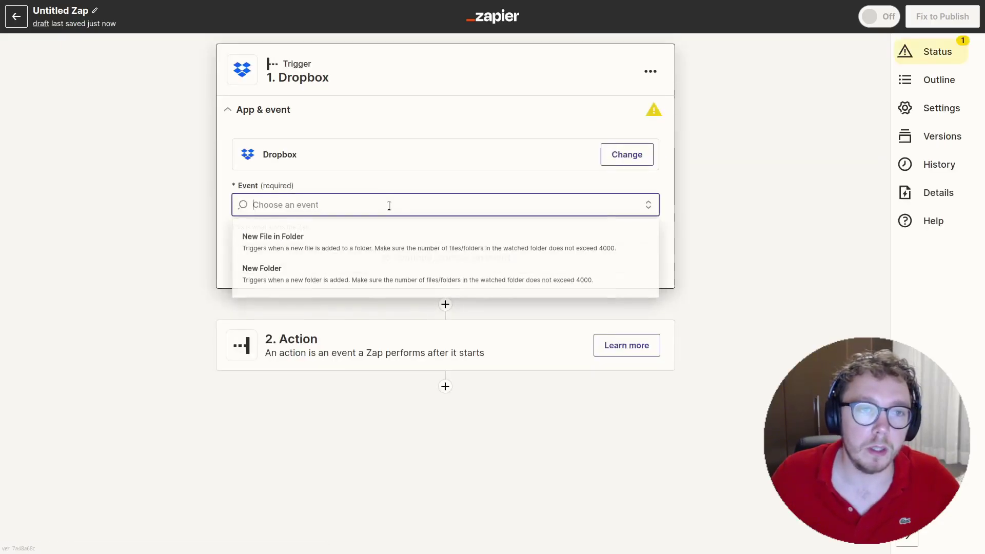
left_click(381, 241)
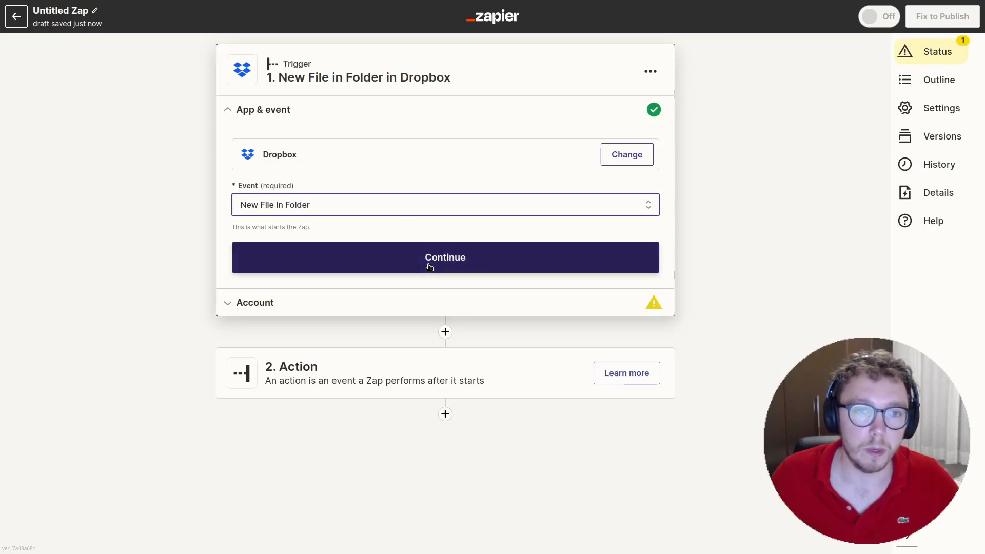
- Connect the existing Dropbox account to the trigger
left_click(425, 263)
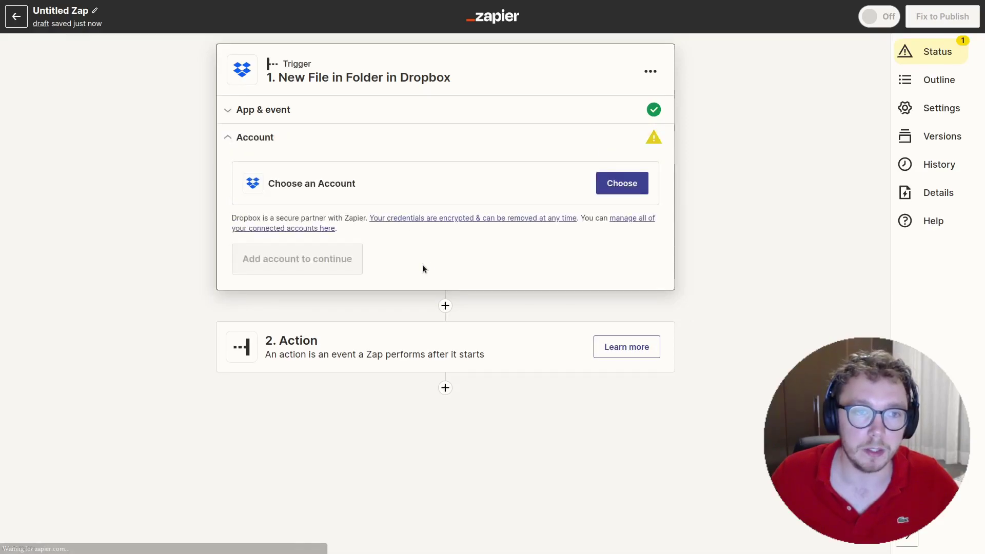
left_click(635, 186)
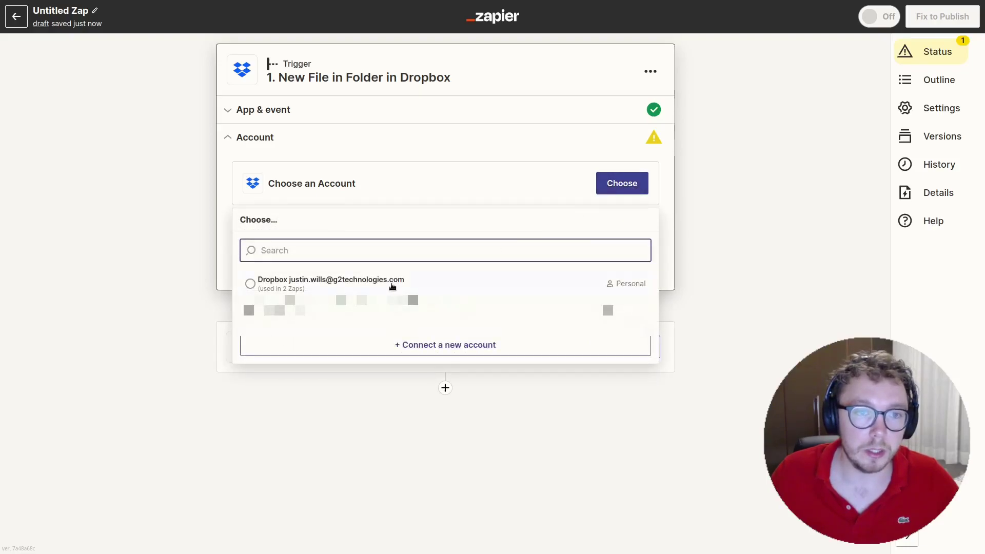
left_click(373, 290)
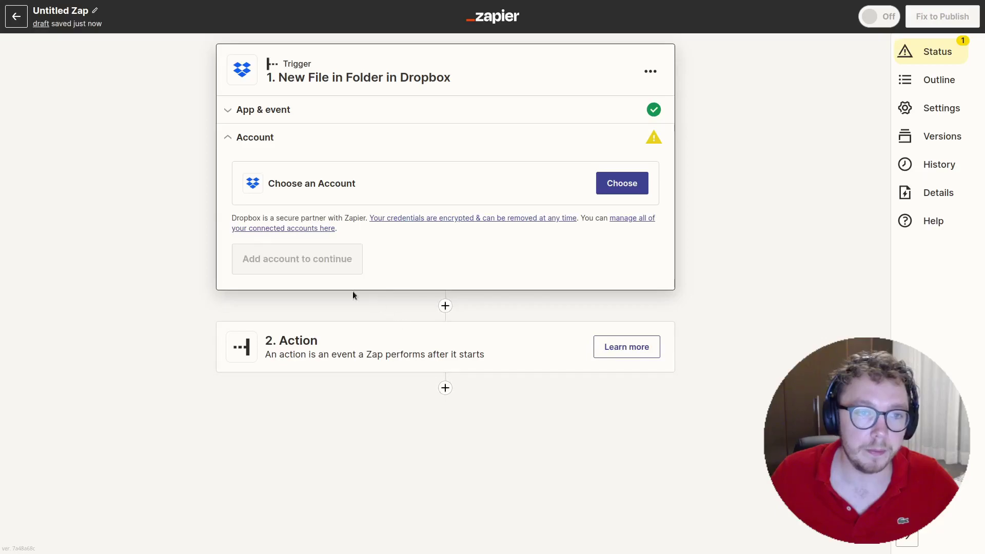
- Set the trigger's watched folder to /Salesforce and proceed to testing
left_click(282, 269)
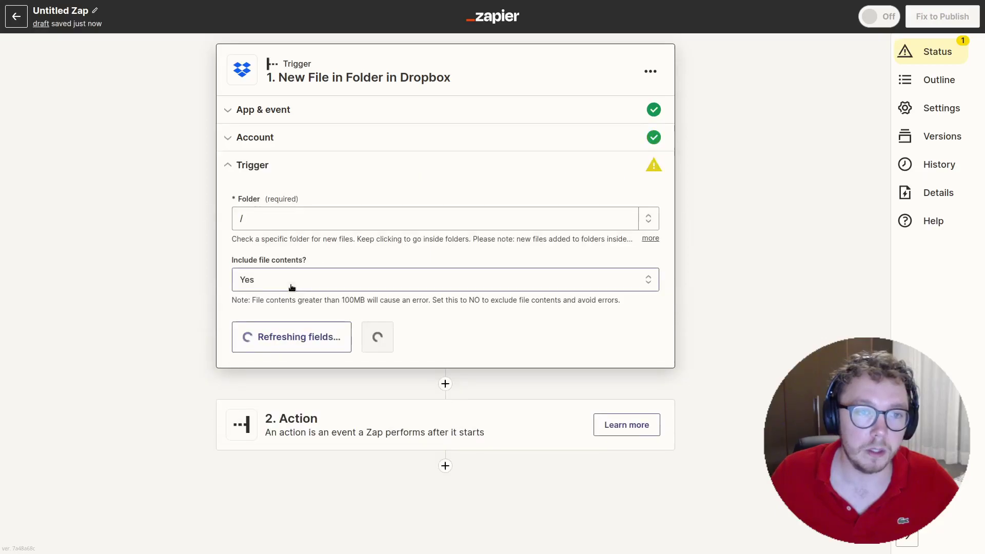
left_click(303, 226)
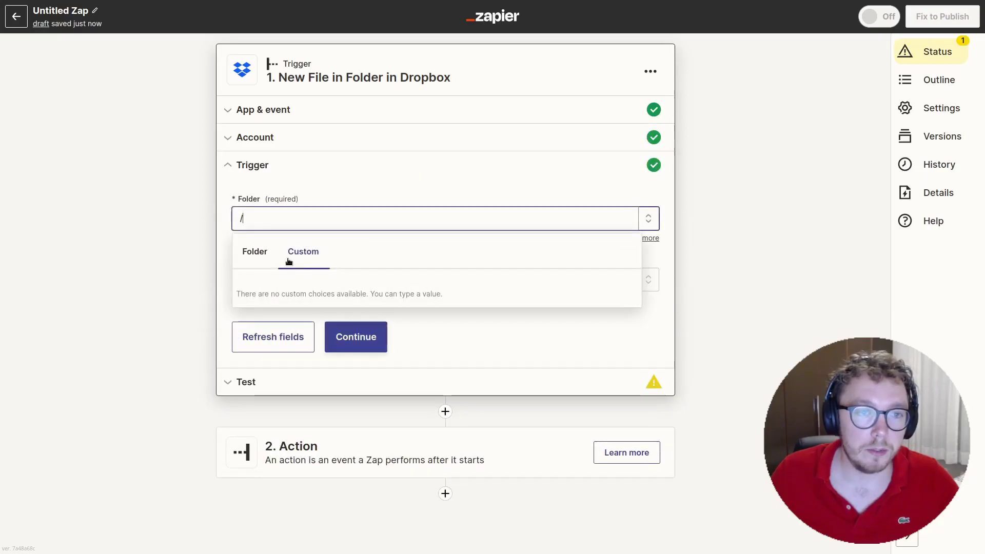
left_click(254, 251)
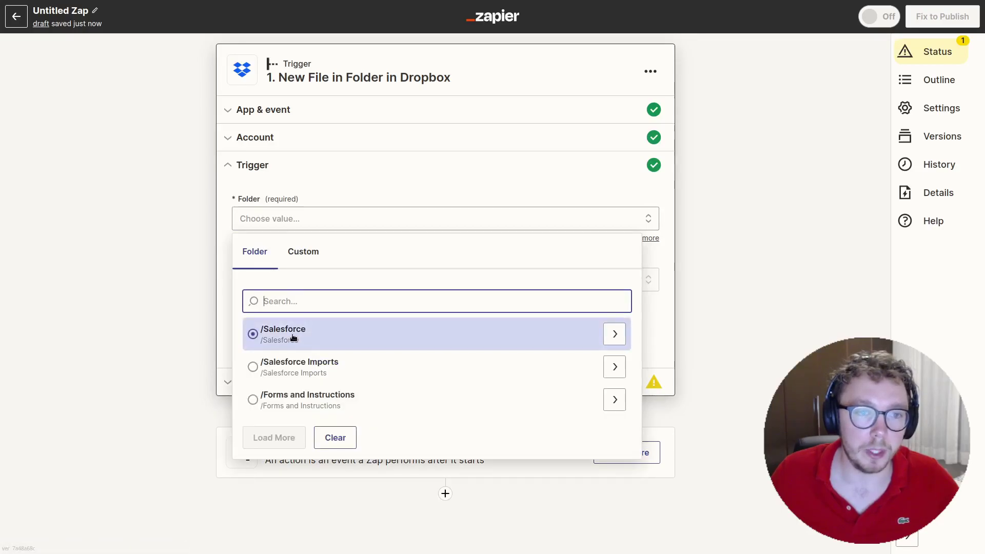
left_click(293, 338)
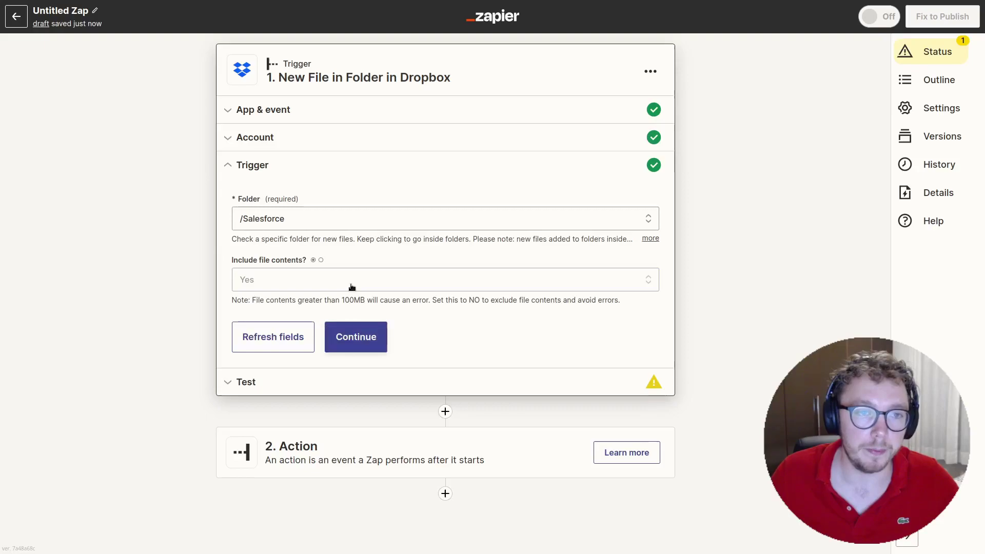
mouse_move(323, 265)
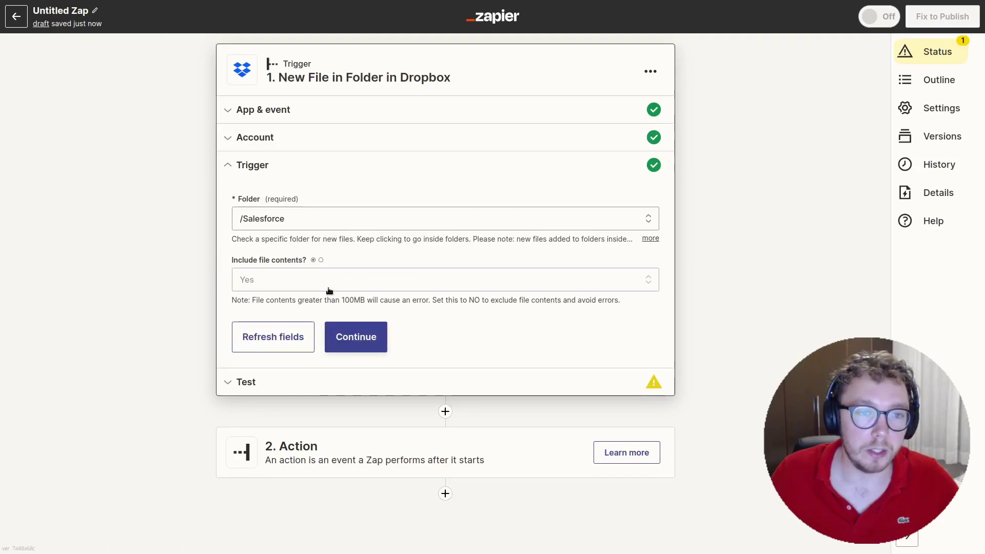
left_click(349, 334)
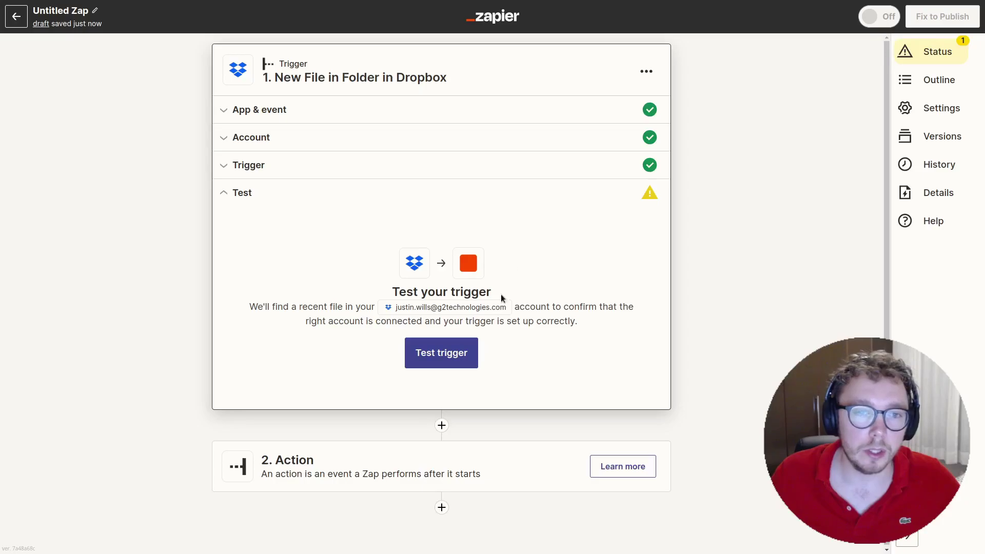
- Test the trigger, confirming sample file test.csv, and continue to the Action step
left_click(459, 359)
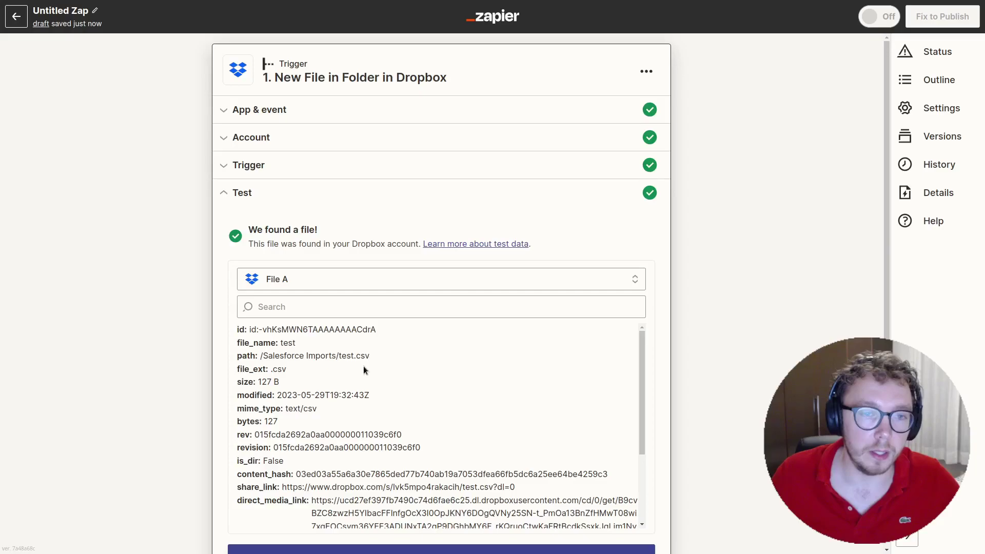
scroll(363, 365, "down", 3)
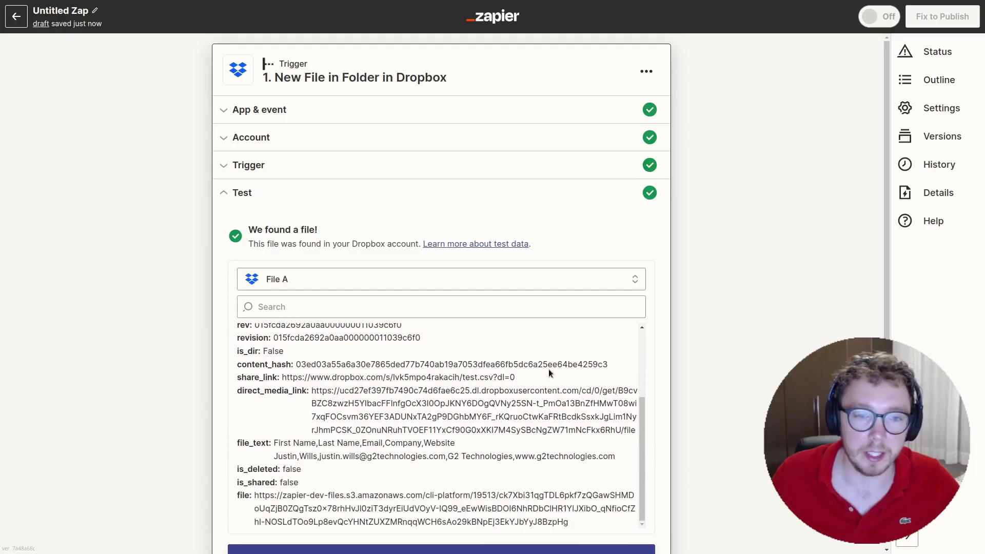
scroll(468, 359, "up", 5)
left_click(438, 280)
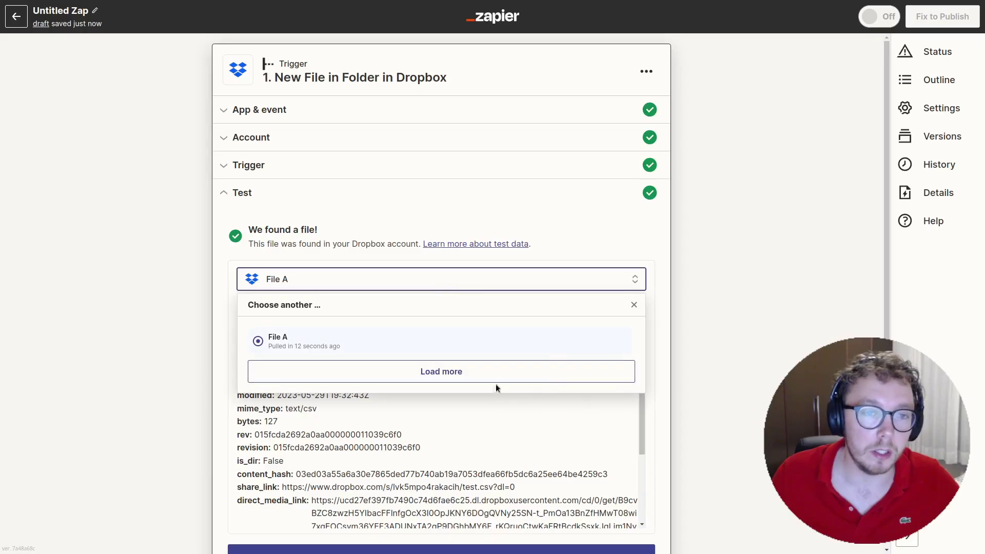
left_click(447, 373)
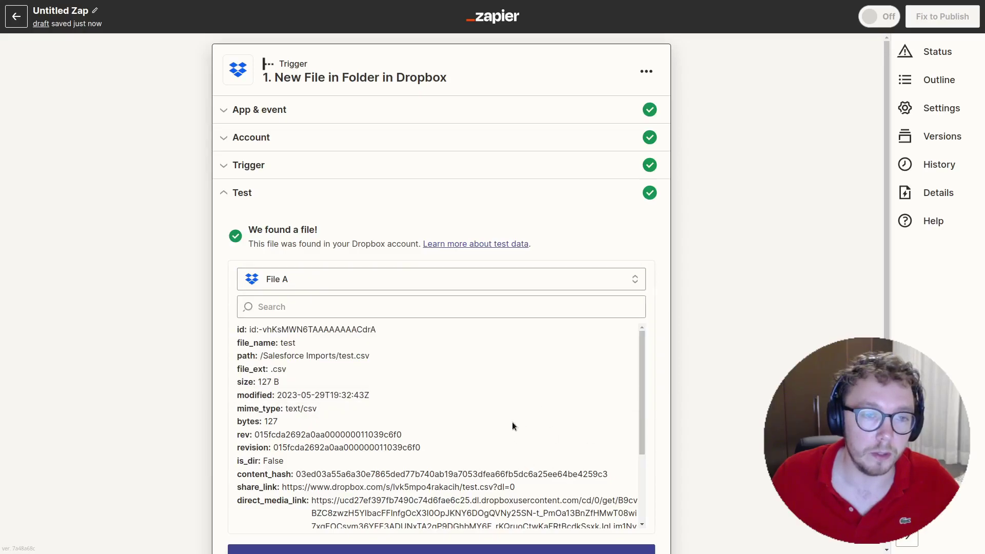
scroll(512, 426, "down", 3)
scroll(652, 371, "down", 3)
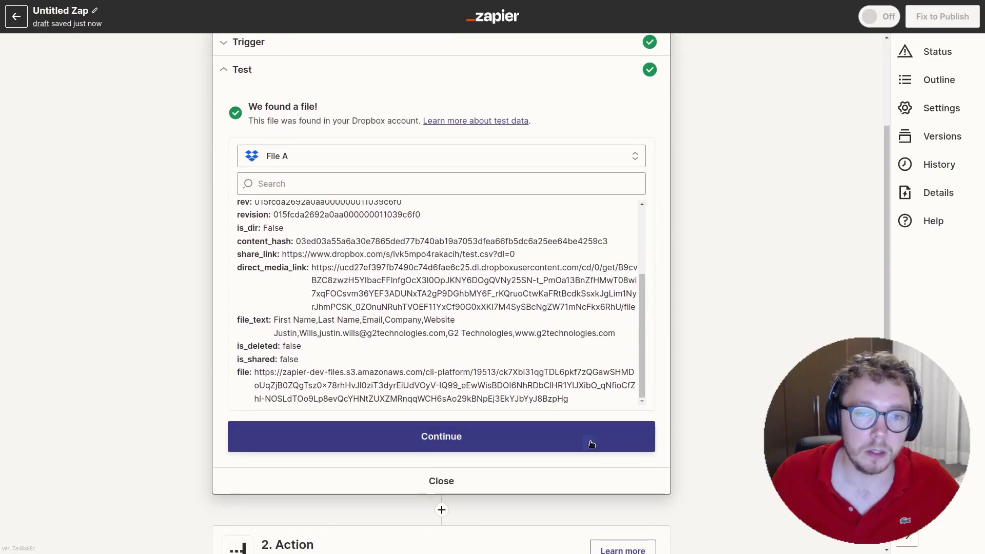
left_click(591, 445)
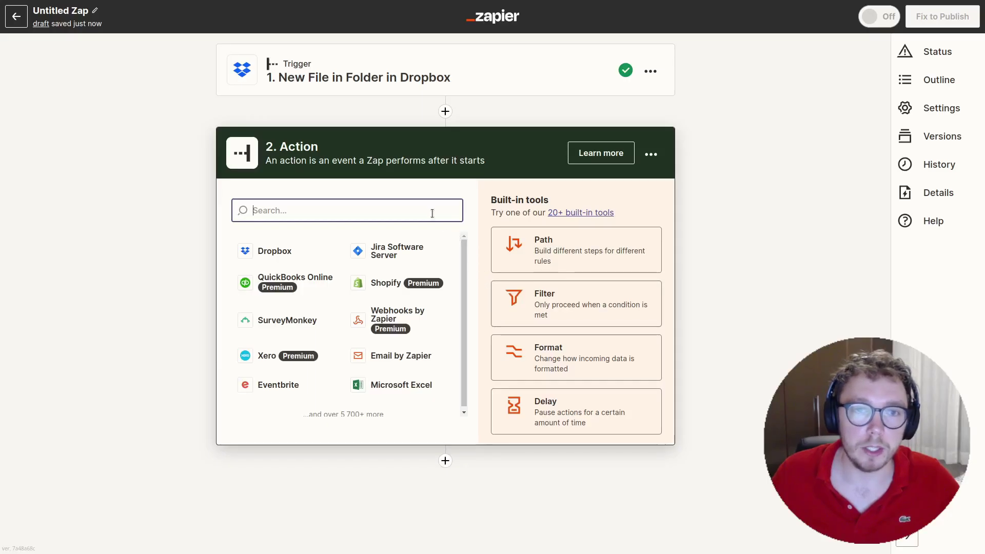
- Make step 2 a Code by Zapier action with the Run Python event
type("cd")
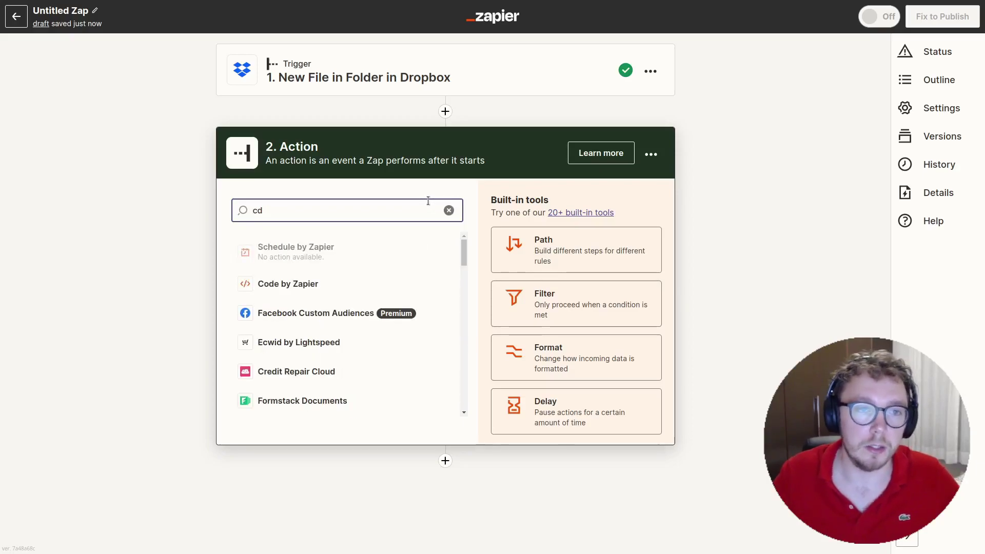
key("BackSpace")
type("od")
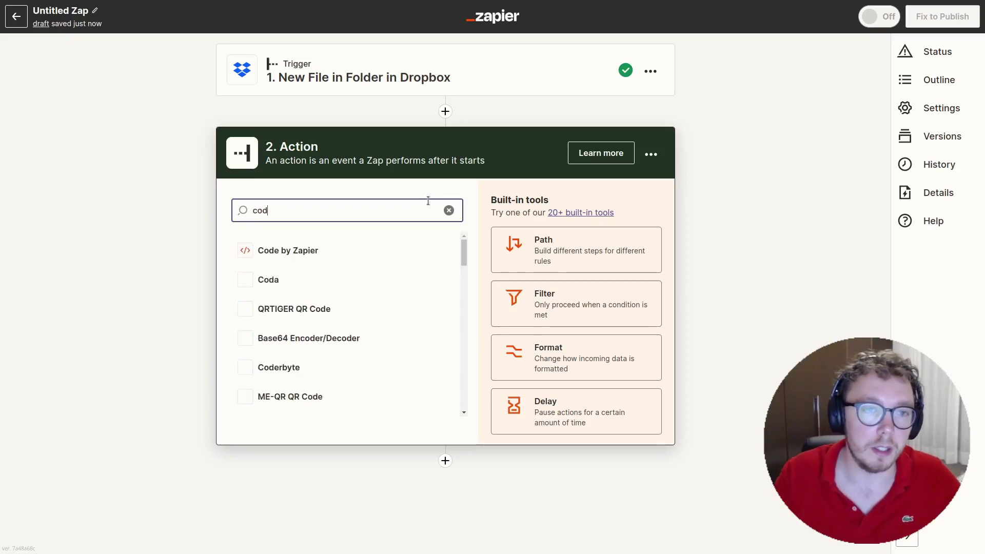
left_click(300, 251)
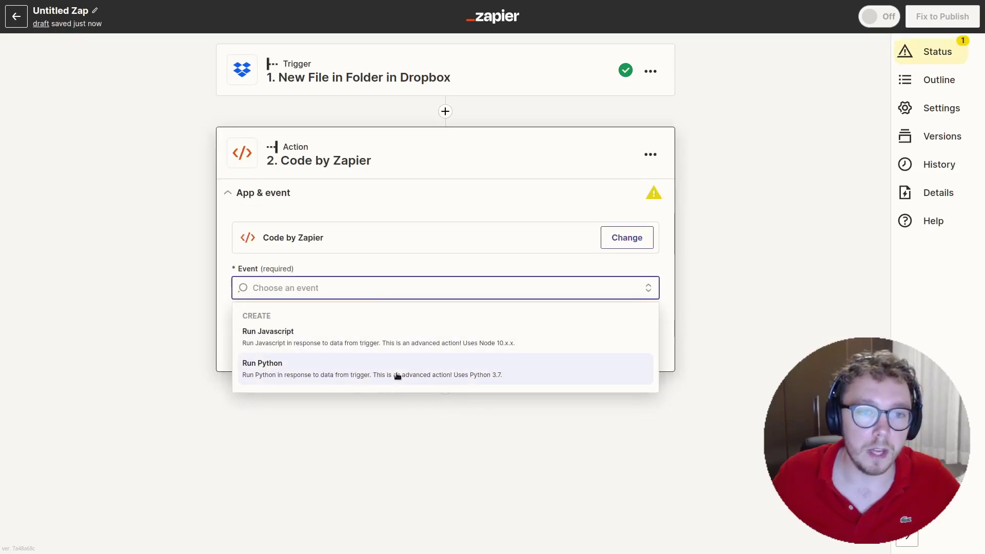
left_click(435, 376)
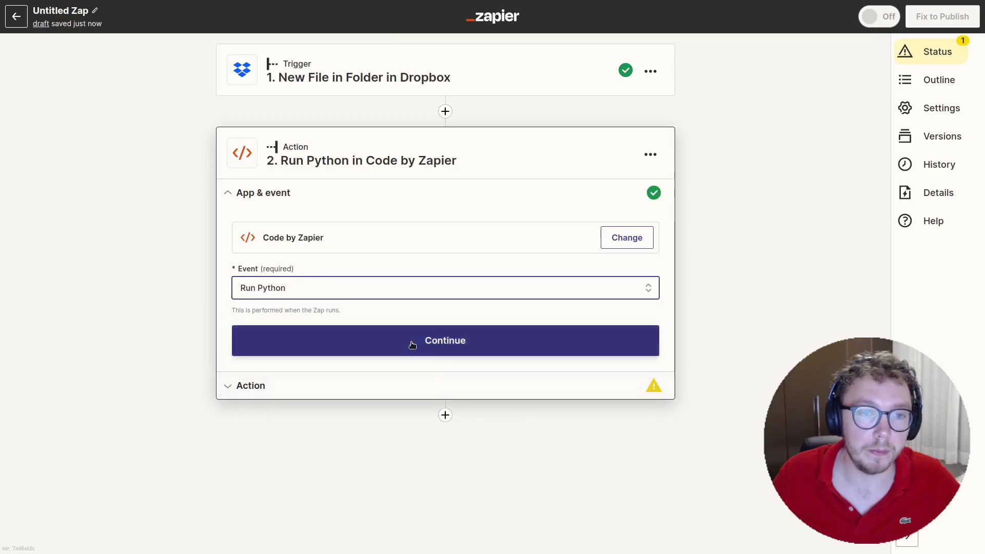
left_click(412, 342)
left_click(312, 278)
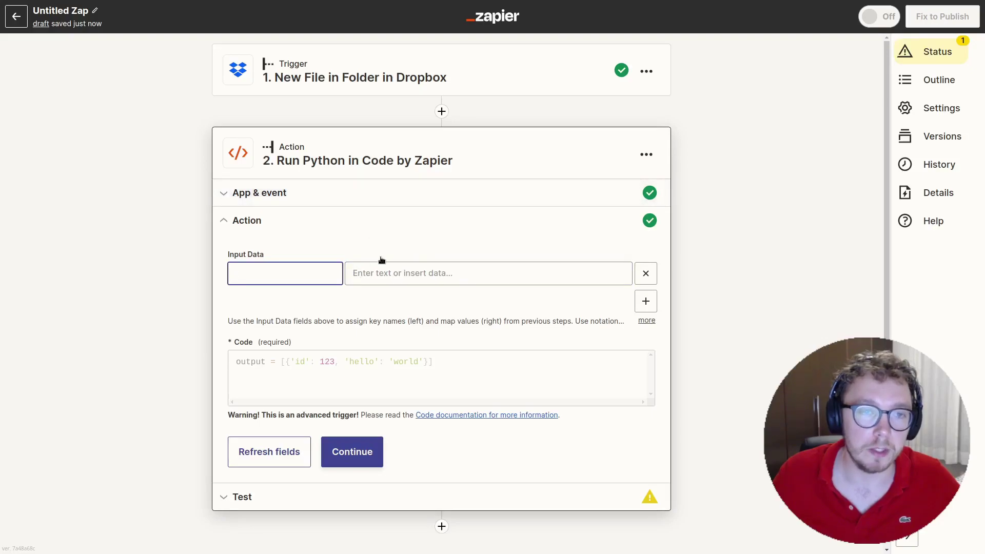
- Add an Input Data key 'Body' mapped to step 1's File Text
left_click(399, 266)
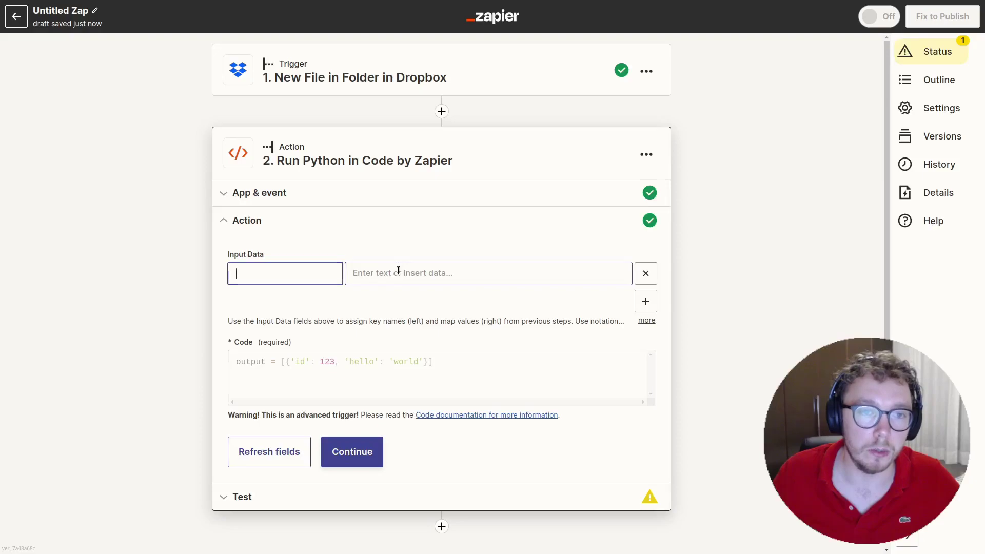
scroll(482, 436, "down", 3)
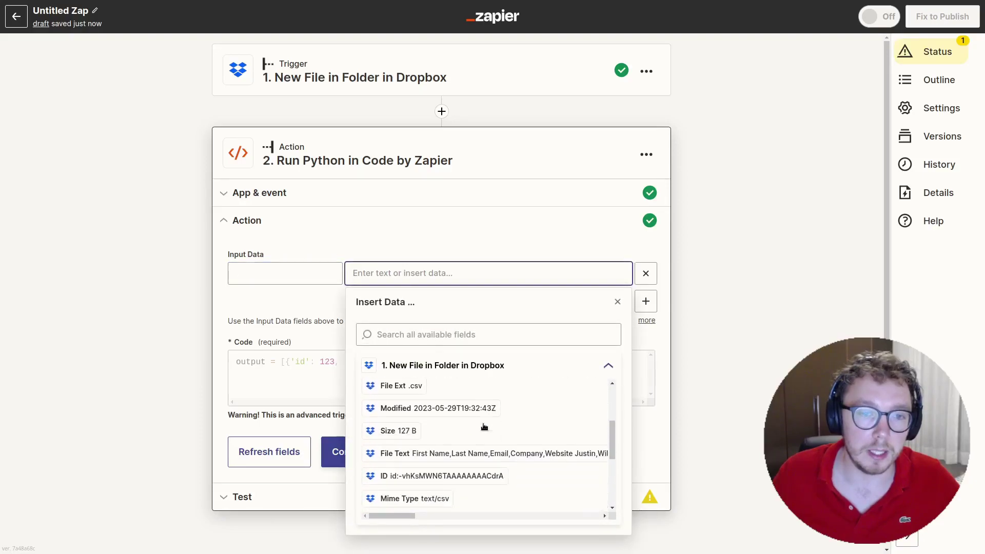
left_click(475, 449)
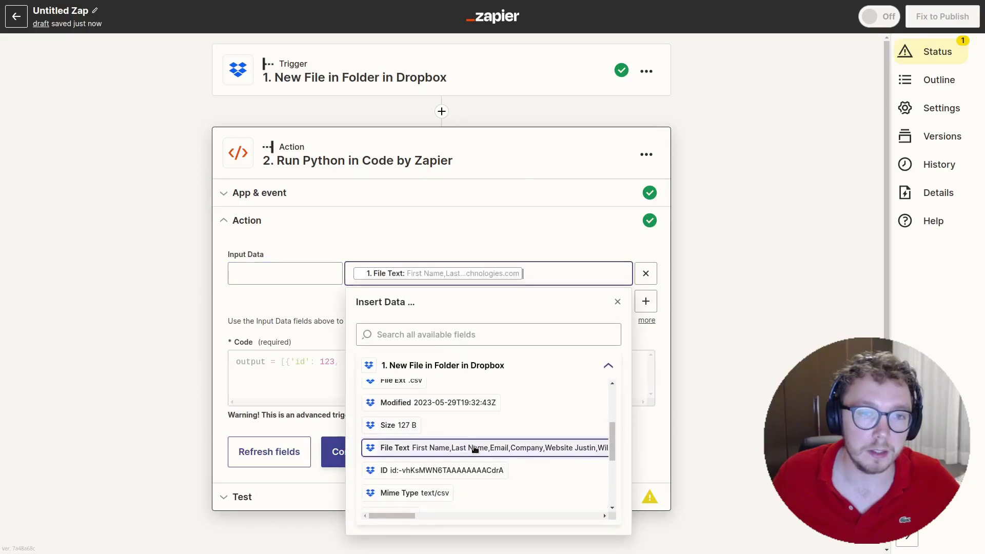
left_click(295, 281)
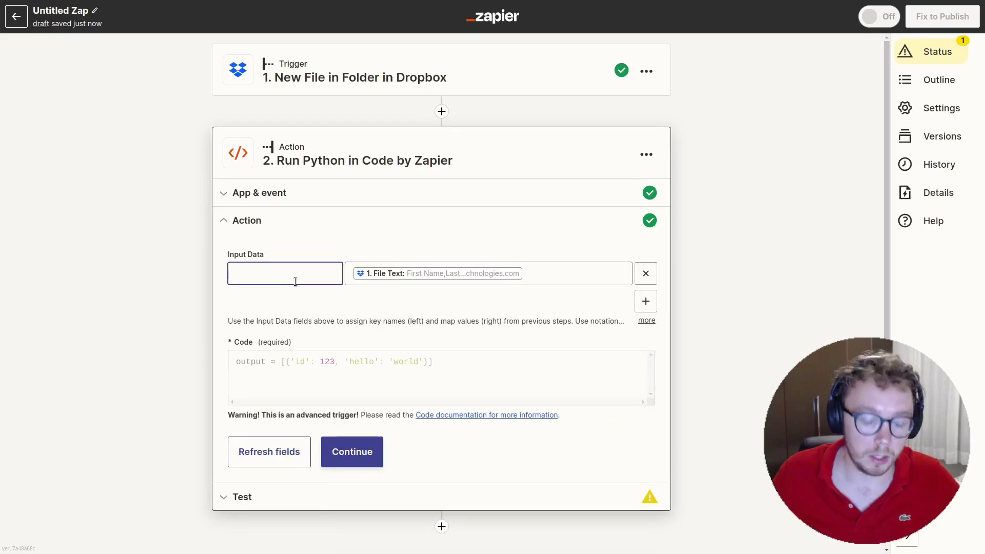
type("Body")
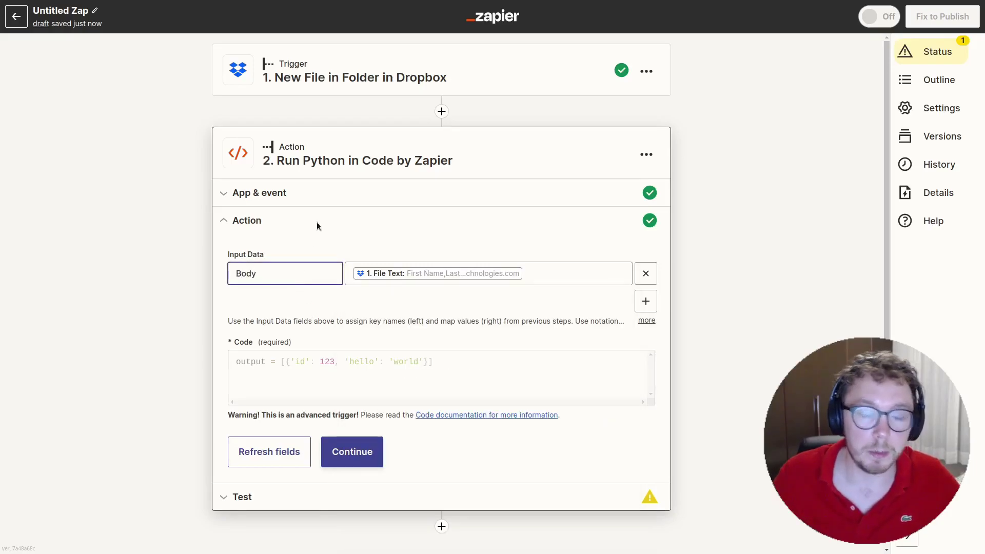
double_click(282, 276)
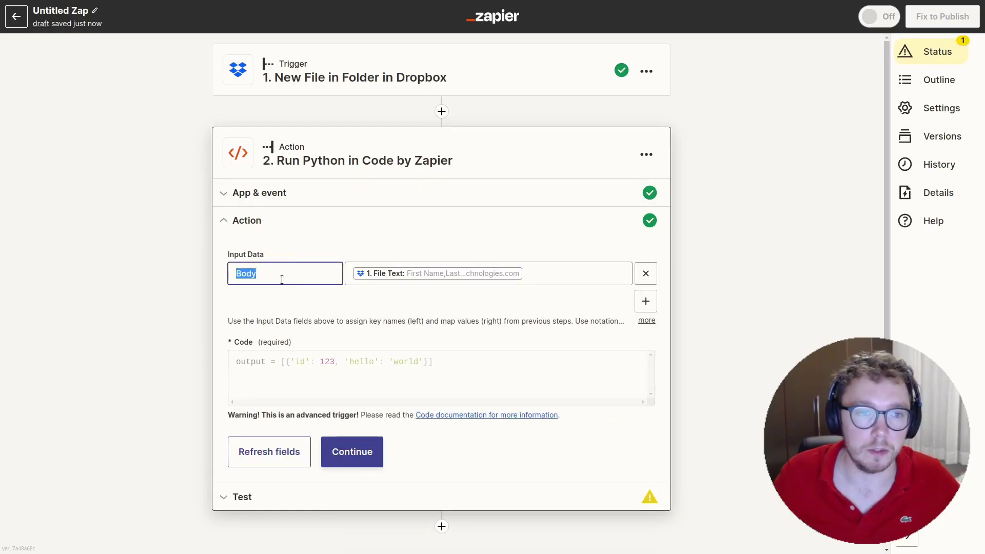
left_click(344, 312)
- Replace the starter code with the pasted CSV-parsing Python script
left_click(538, 368)
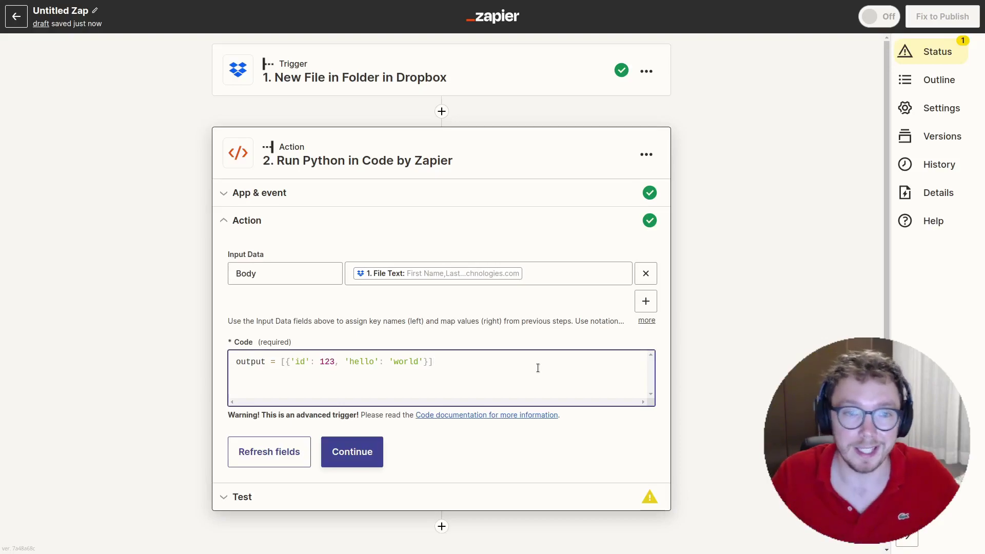
key("ctrl+a")
key("ctrl+v")
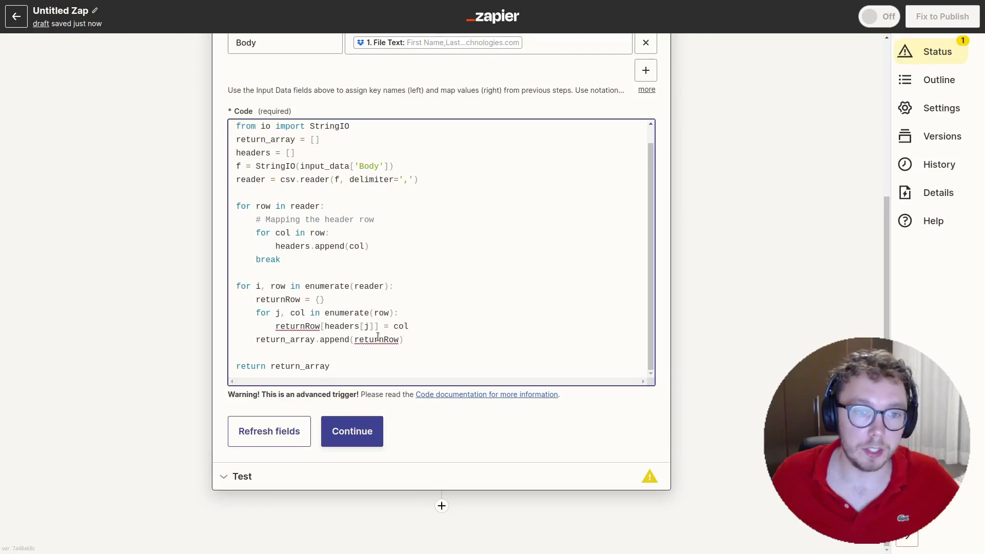
- Test the Python step, returning First Name, Last Name, Email, Company and Website
left_click(368, 440)
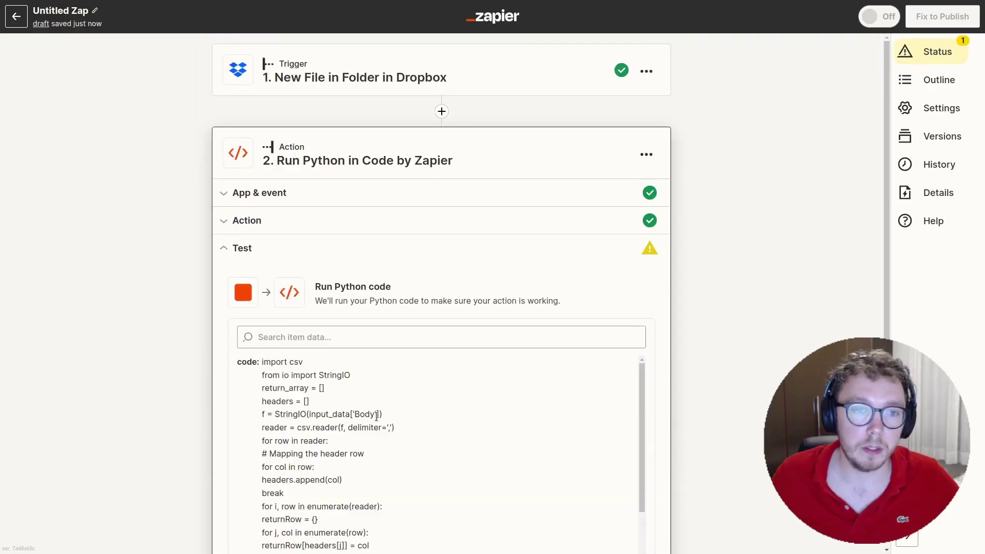
scroll(400, 341, "down", 3)
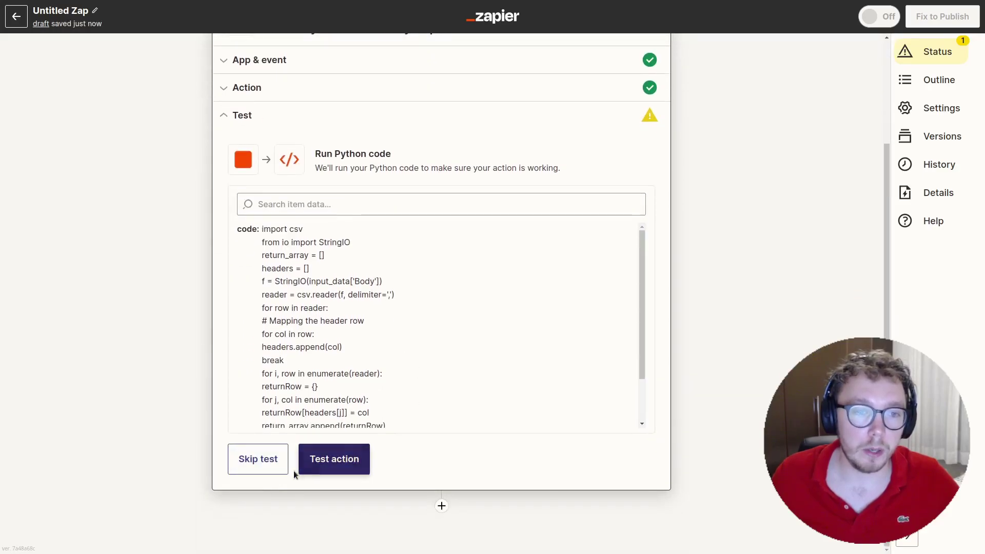
left_click(319, 462)
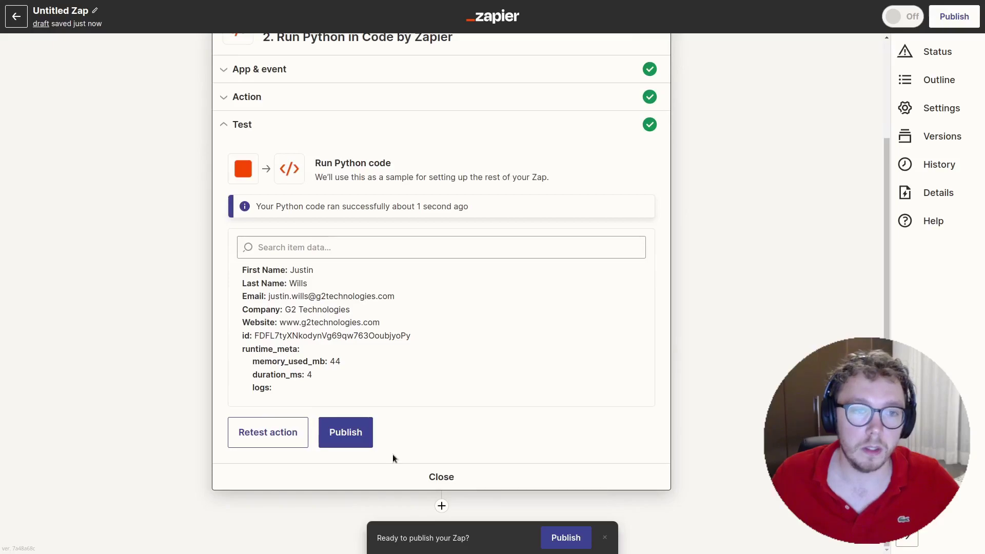
- Add step 3 as Salesforce Create Record and connect the Salesforce account
left_click(442, 506)
type("sa")
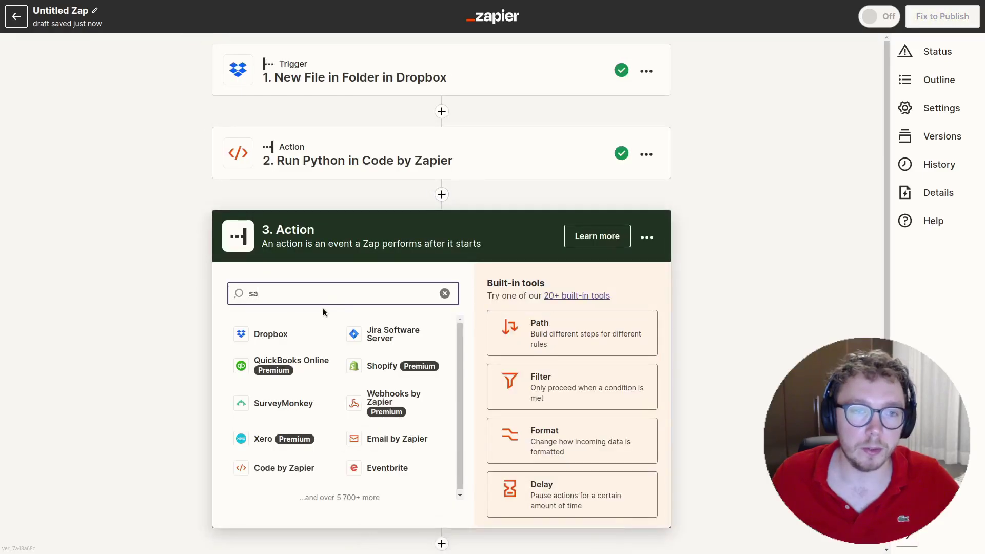
left_click(287, 362)
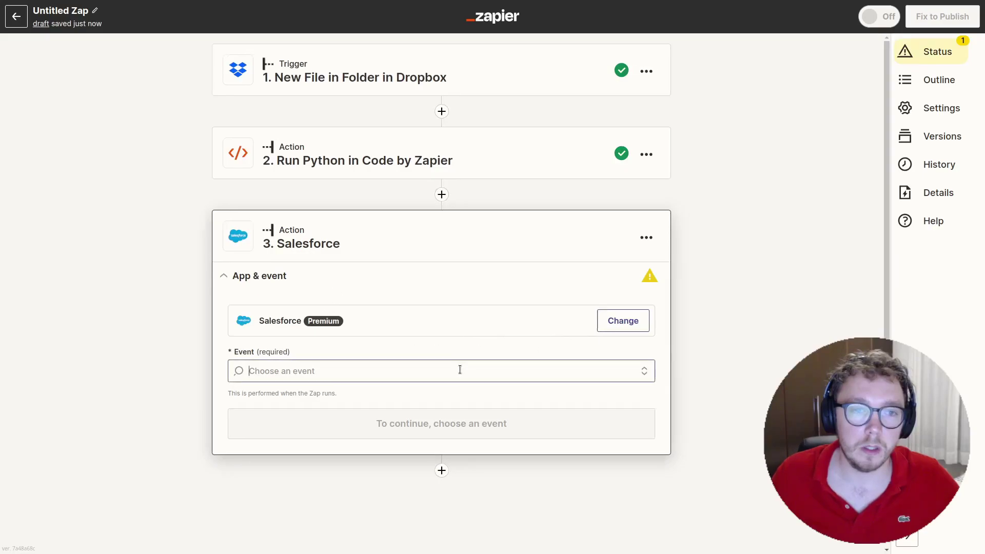
left_click(460, 370)
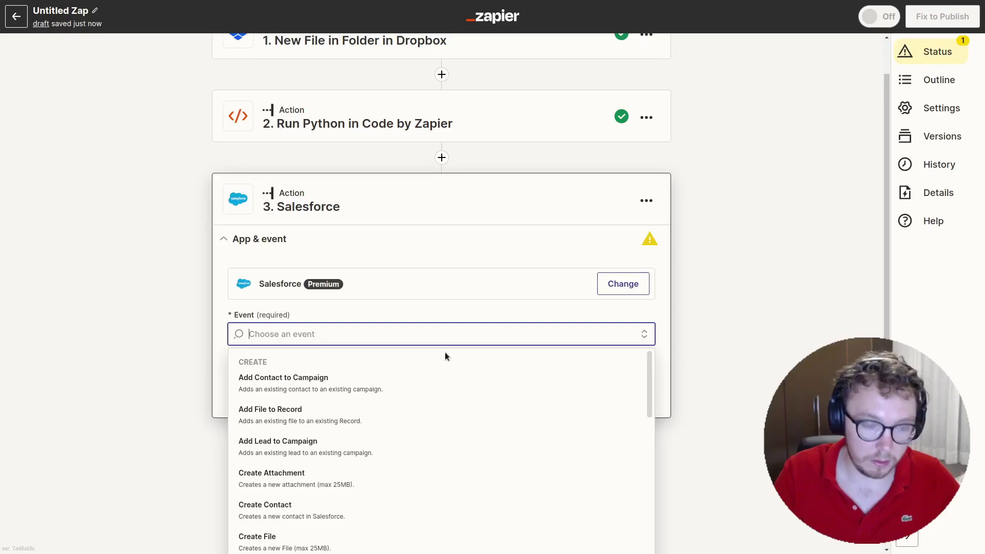
type("rec")
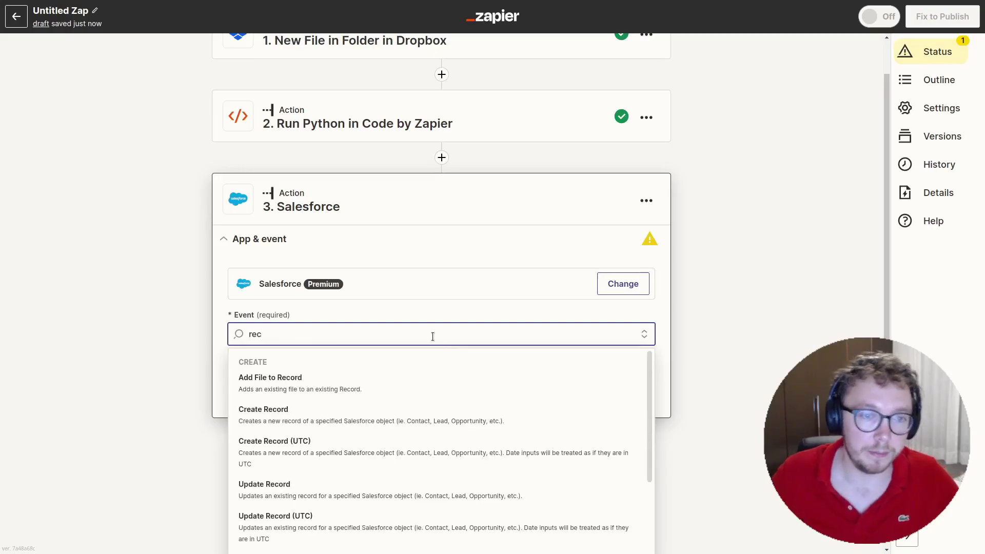
left_click(416, 409)
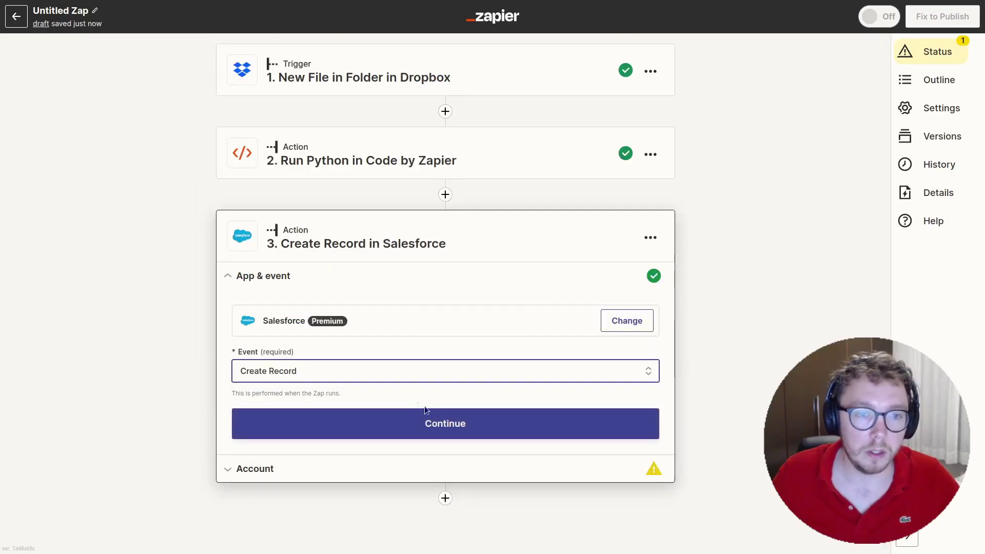
left_click(433, 434)
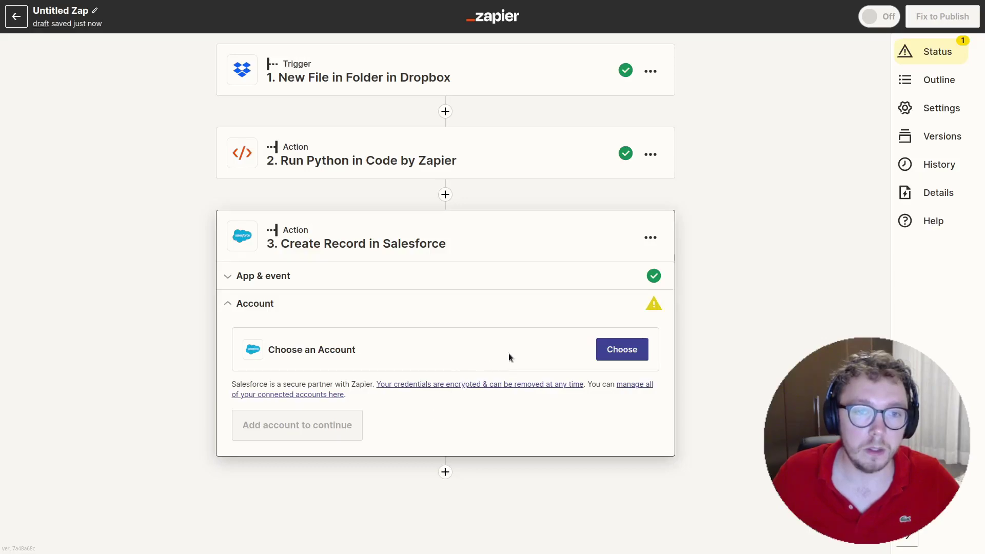
left_click(605, 358)
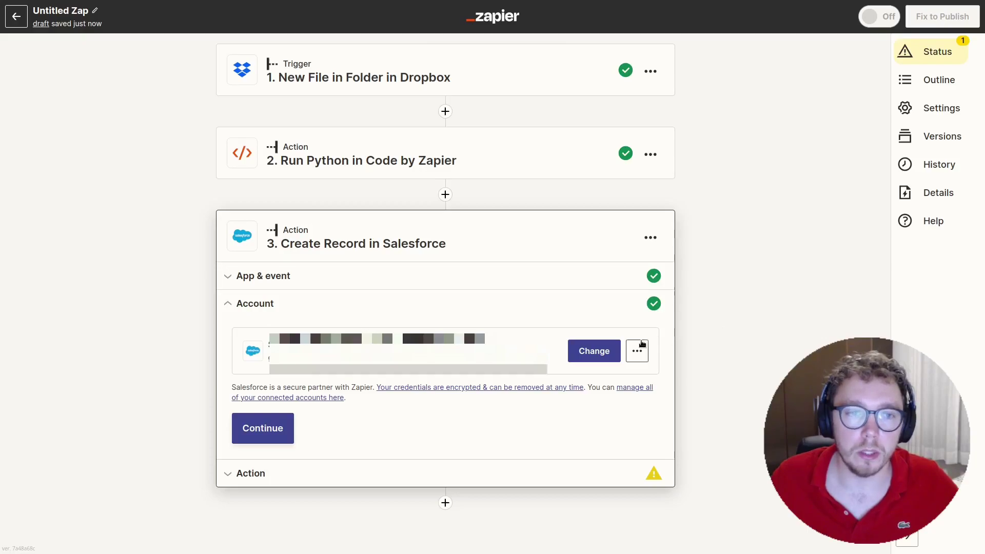
left_click(283, 430)
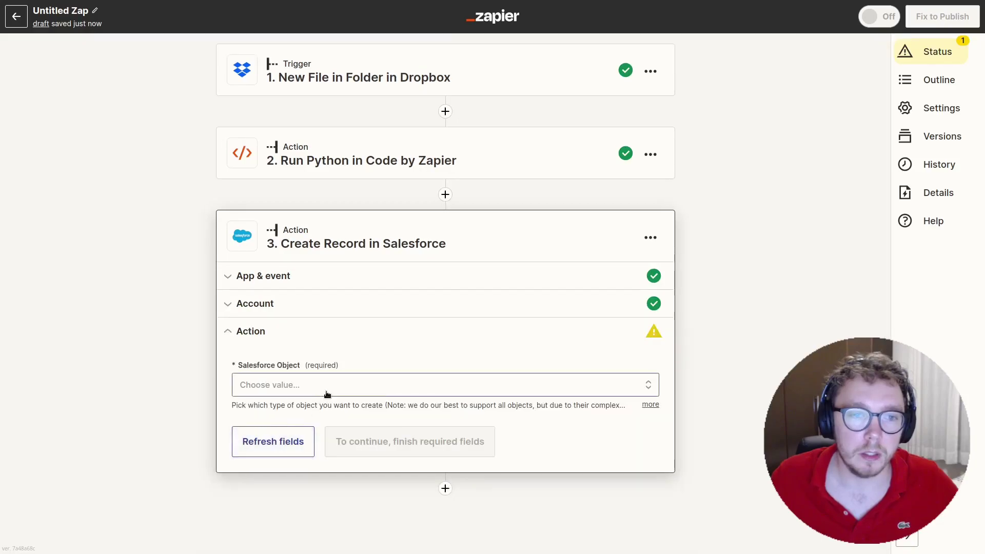
- Set the Salesforce Object to Lead, replacing a mistaken Enhanced Letterhead choice
left_click(329, 393)
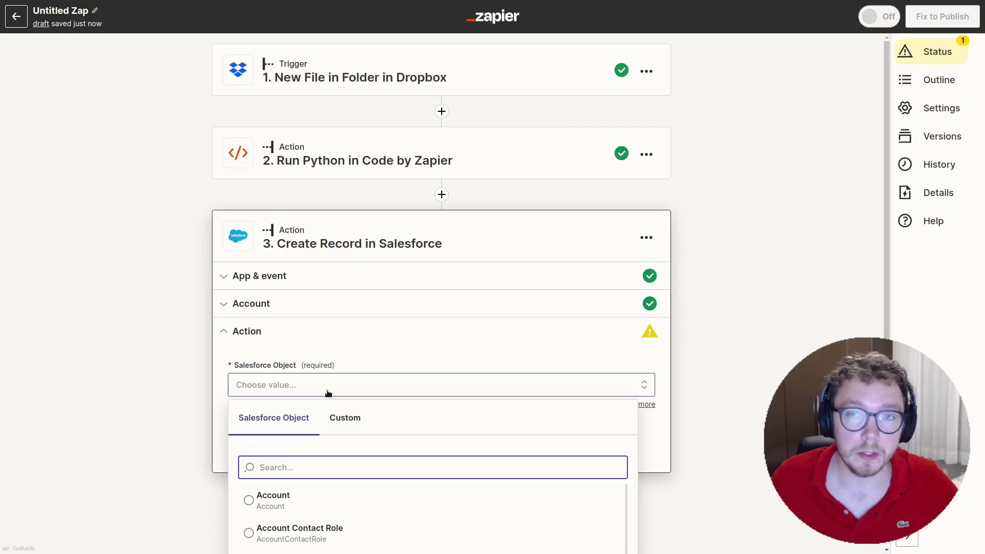
type("lead")
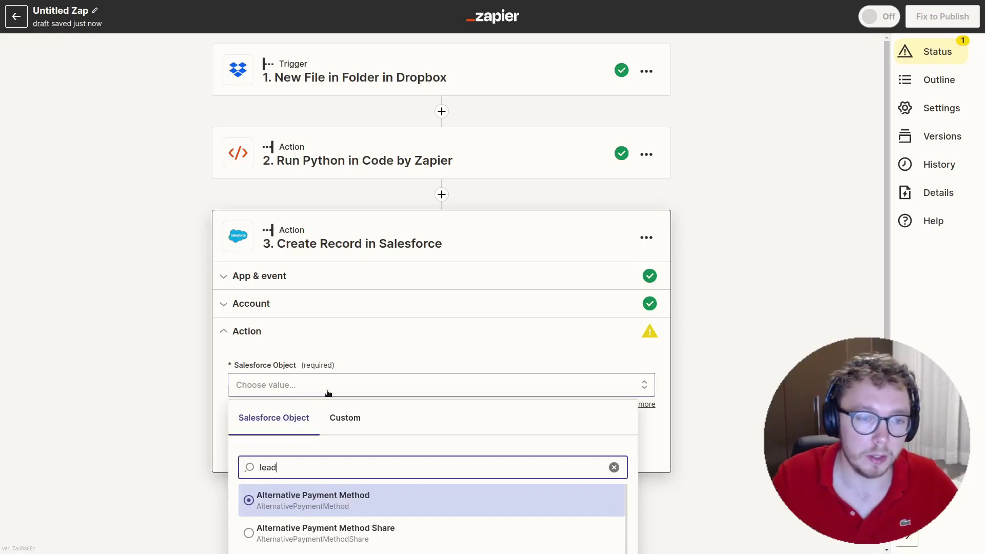
scroll(329, 393, "down", 5)
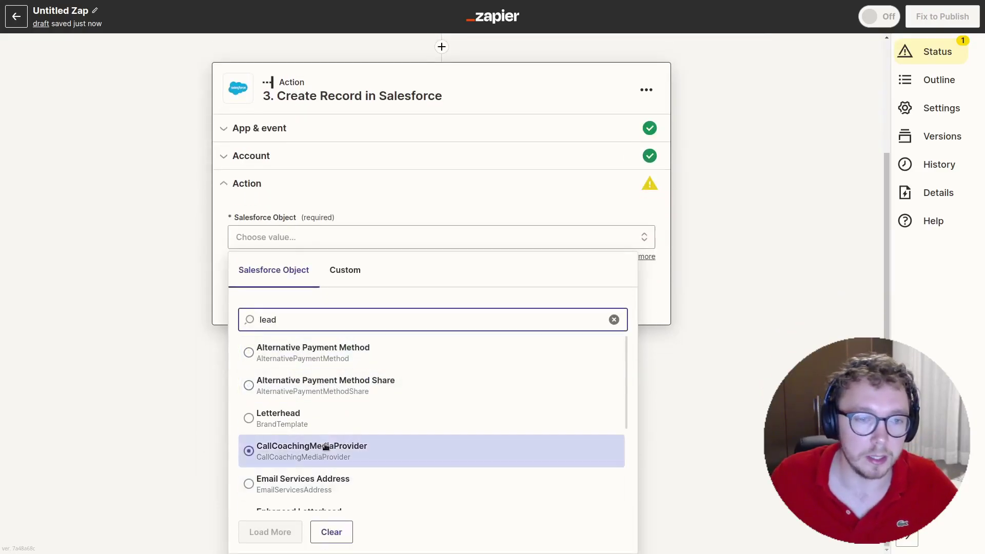
left_click(317, 406)
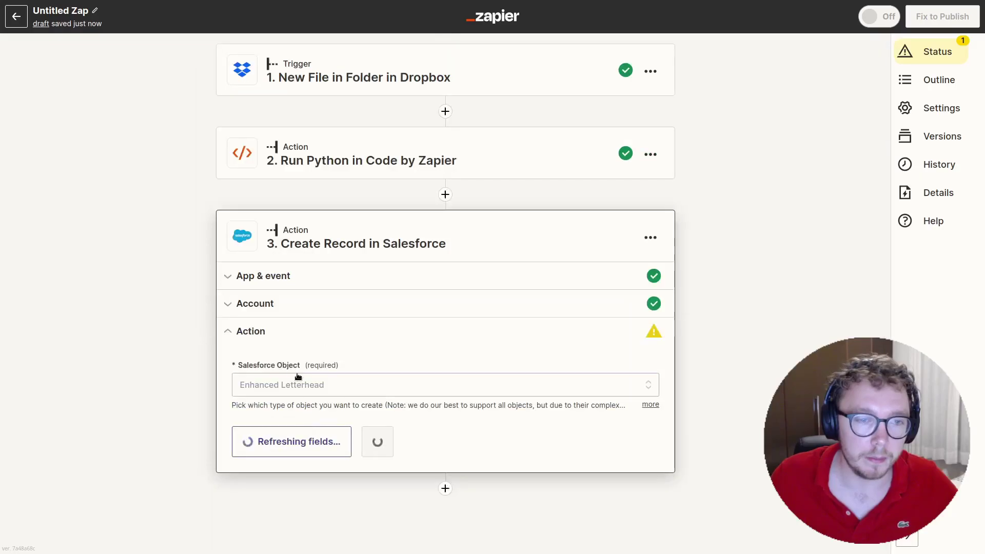
left_click(316, 384)
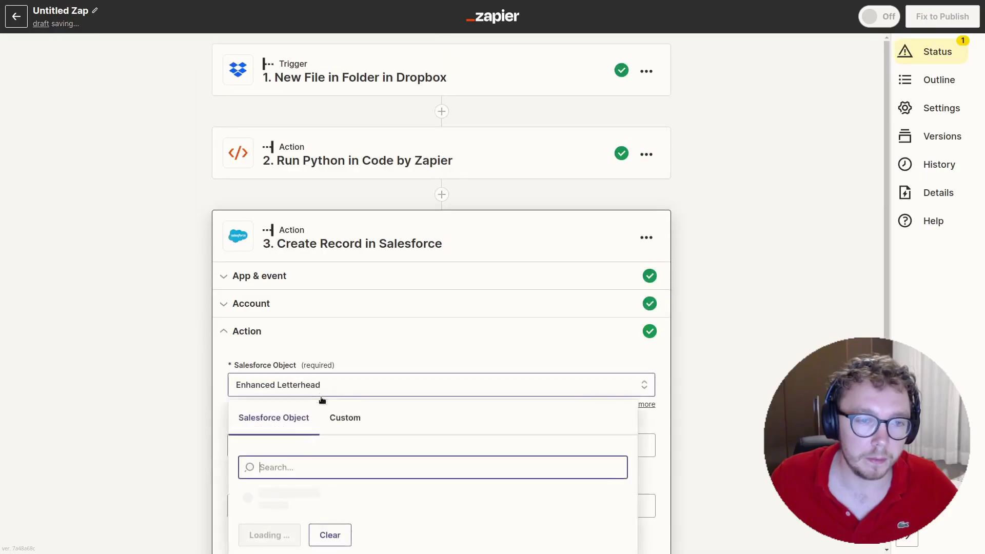
type("lead")
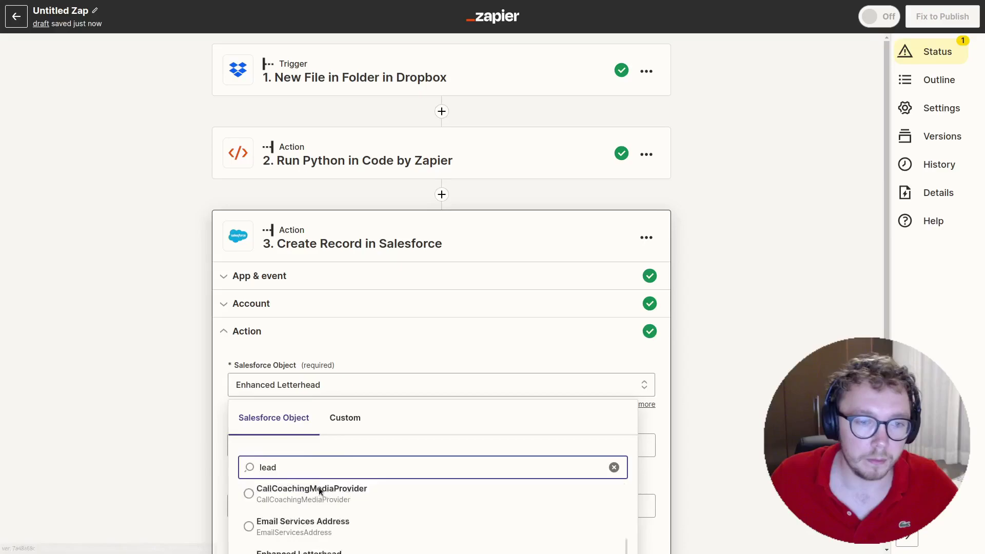
left_click(318, 531)
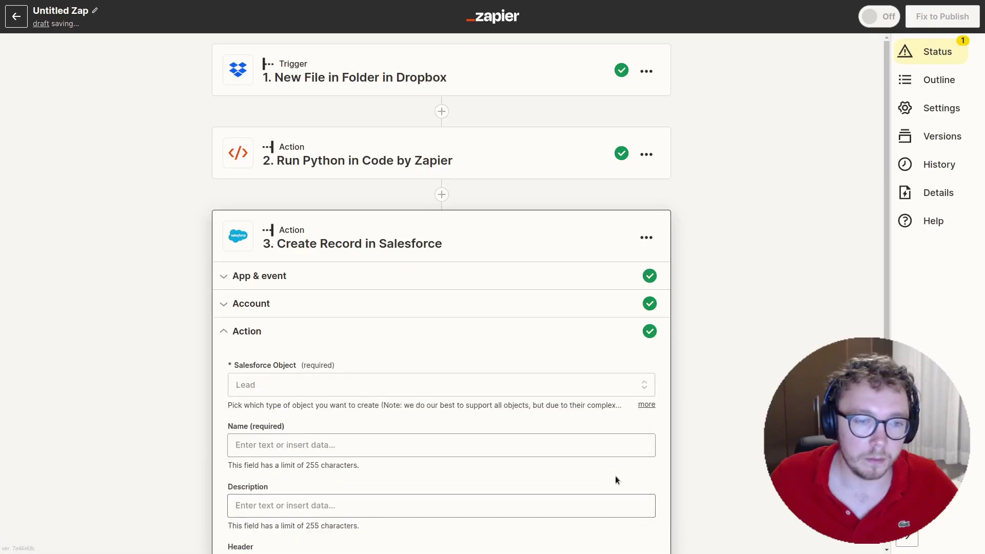
left_click(473, 443)
- Map the Lead's Last Name and First Name from the Python step's matching outputs
scroll(657, 403, "down", 1)
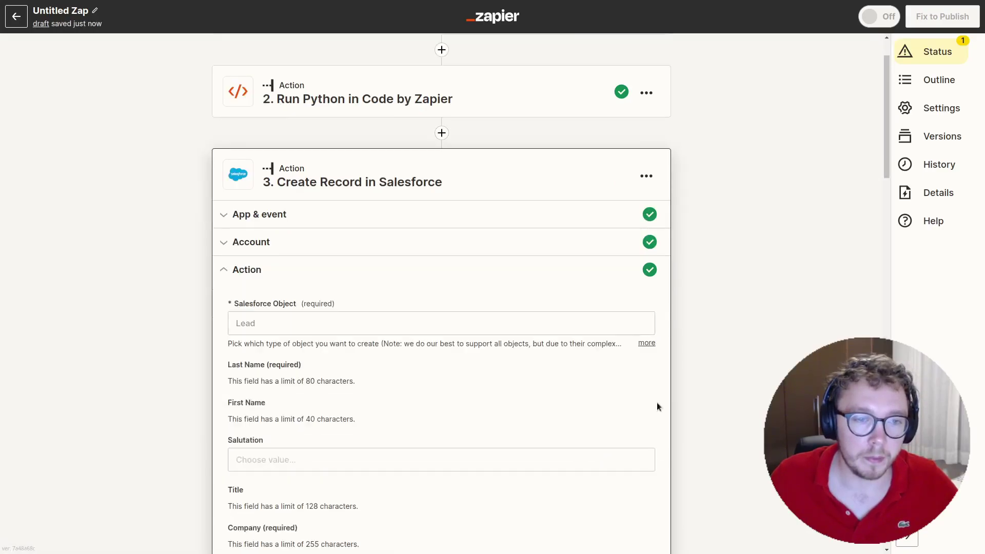
scroll(691, 379, "up", 1)
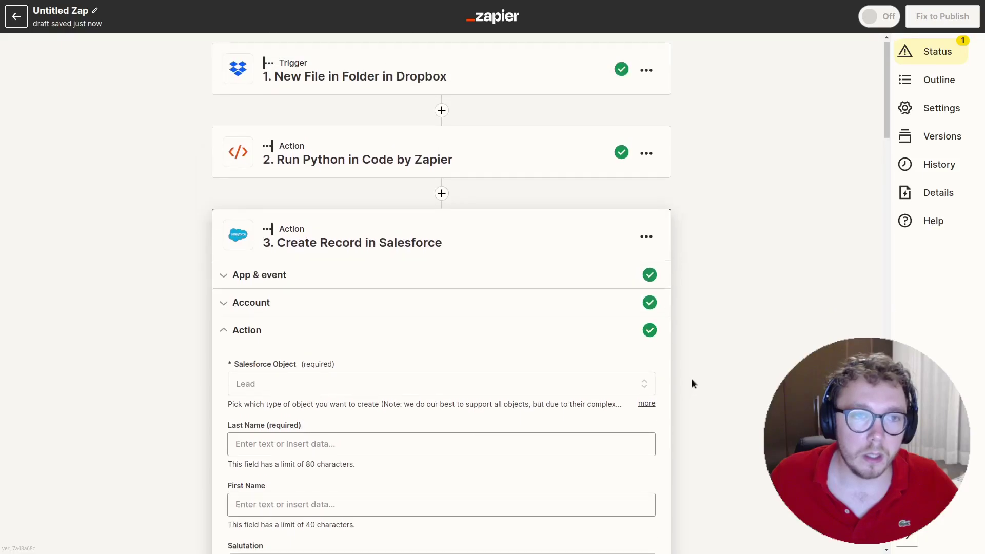
scroll(692, 381, "down", 1)
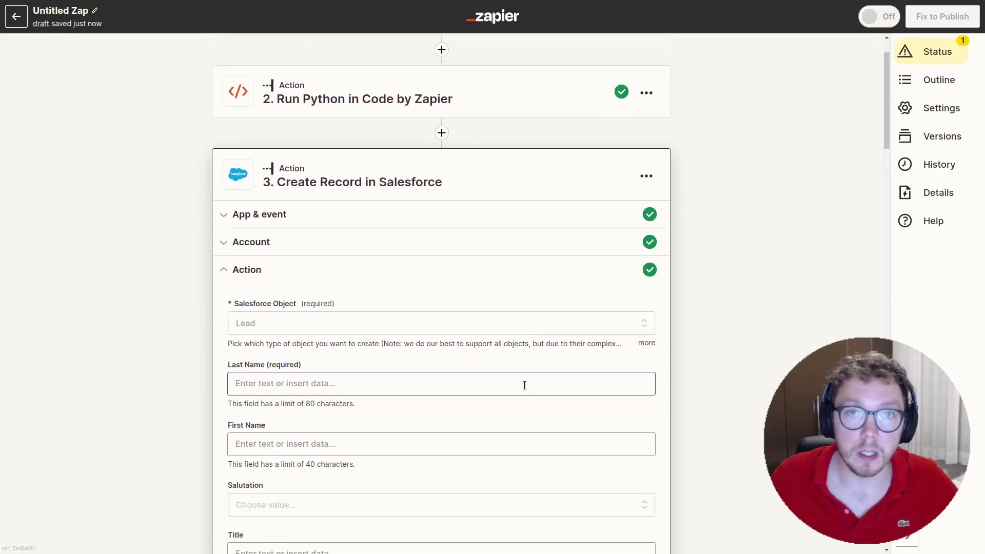
left_click(483, 387)
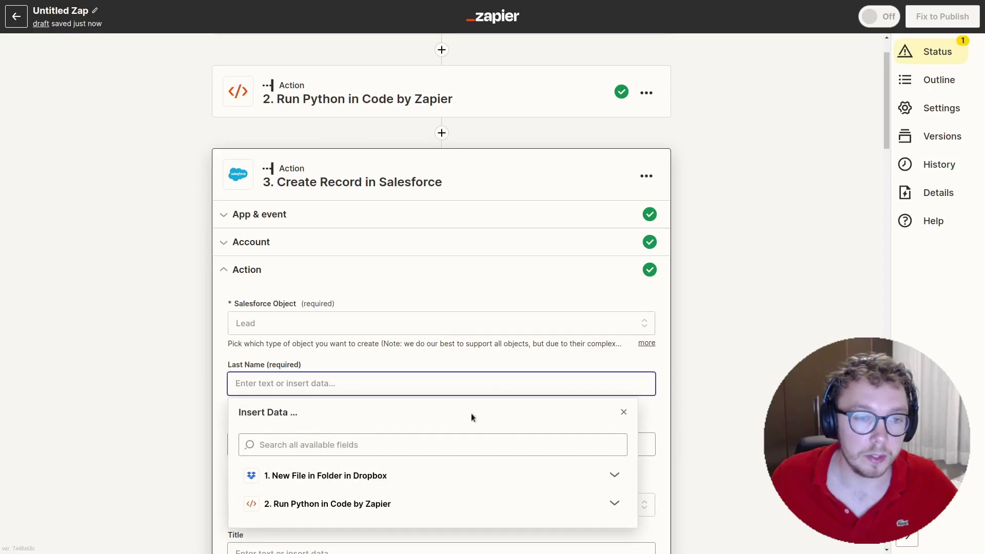
scroll(586, 440, "down", 1)
left_click(586, 439)
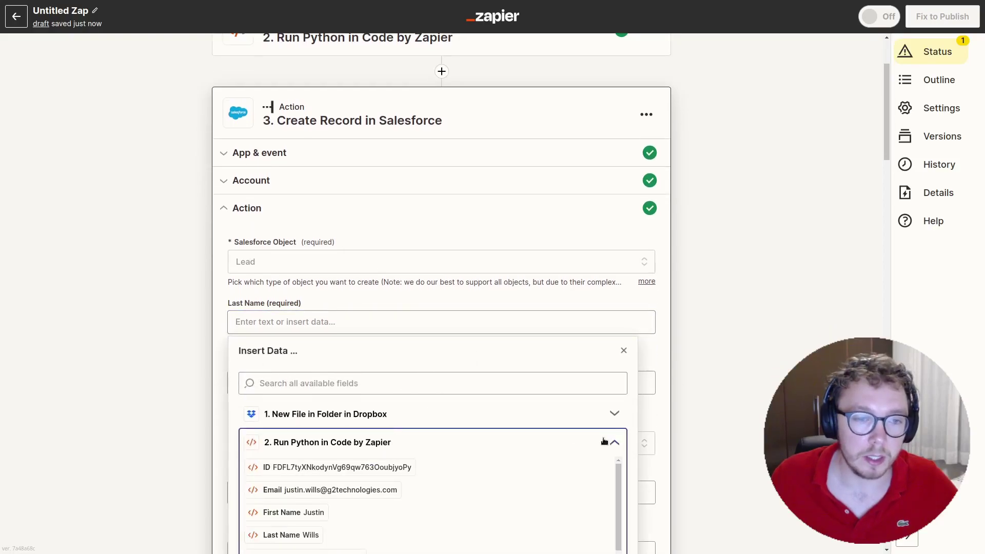
scroll(425, 440, "down", 1)
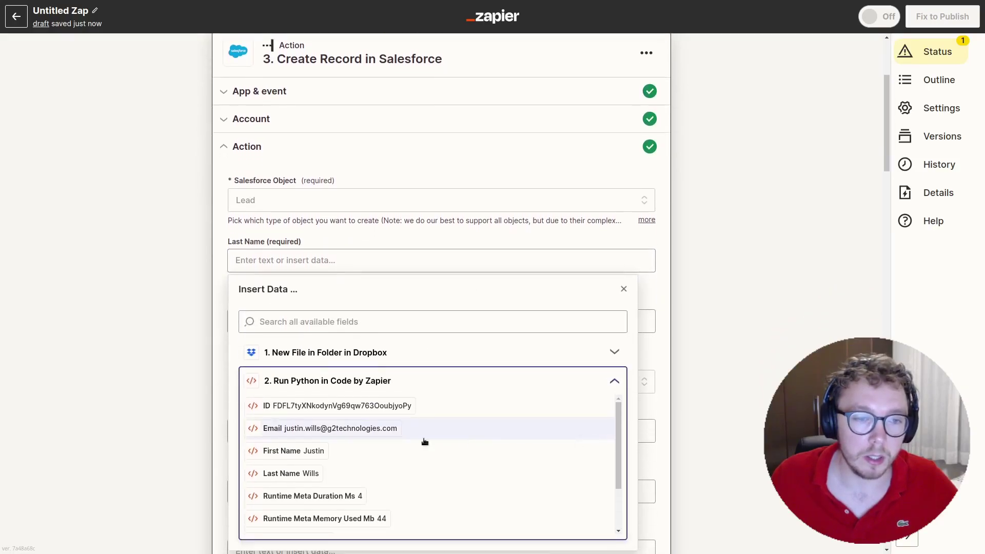
left_click(318, 472)
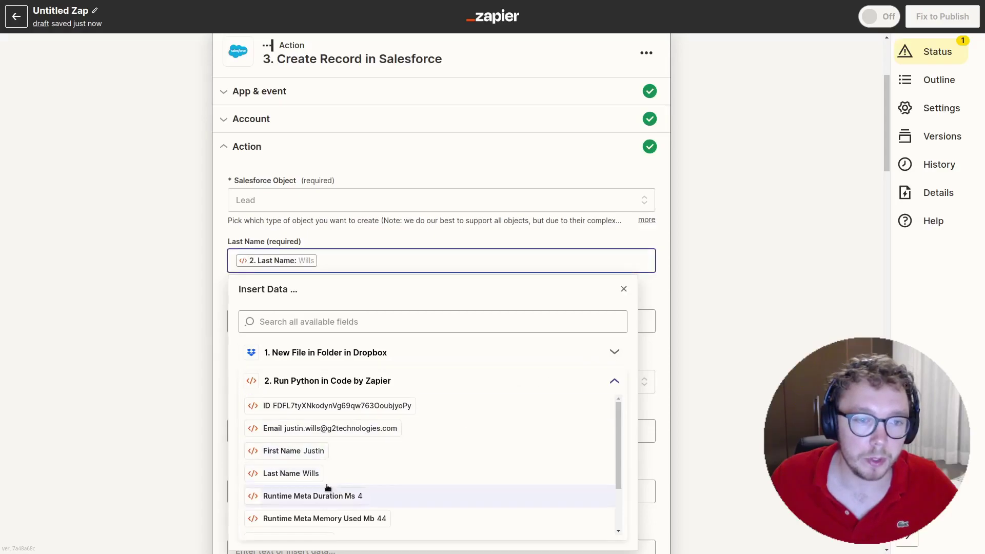
left_click(716, 370)
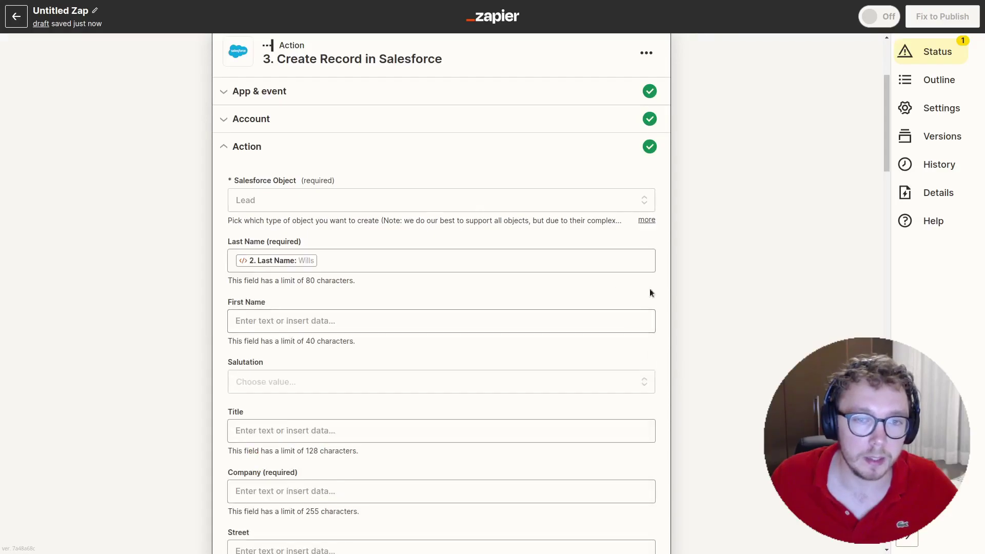
left_click(516, 317)
left_click(614, 442)
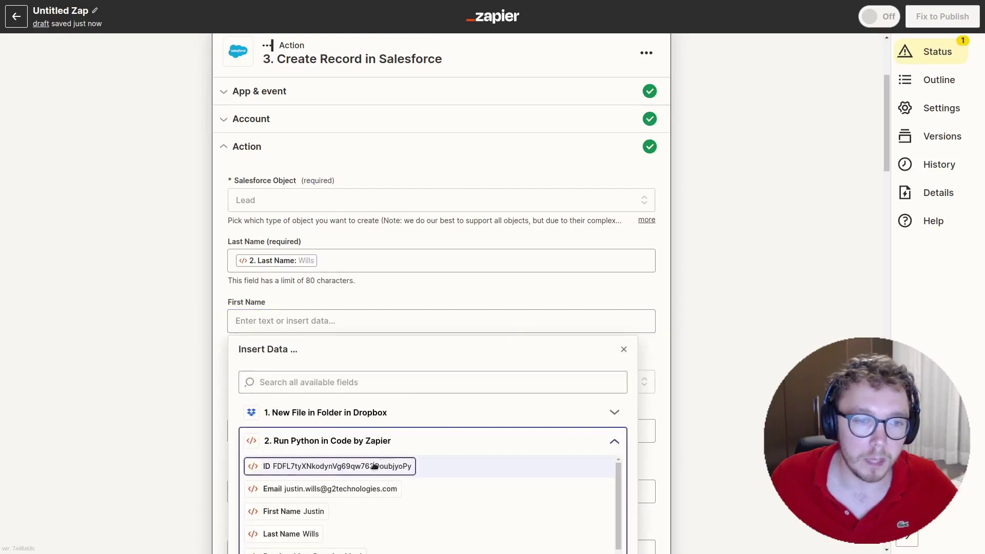
left_click(320, 512)
left_click(624, 349)
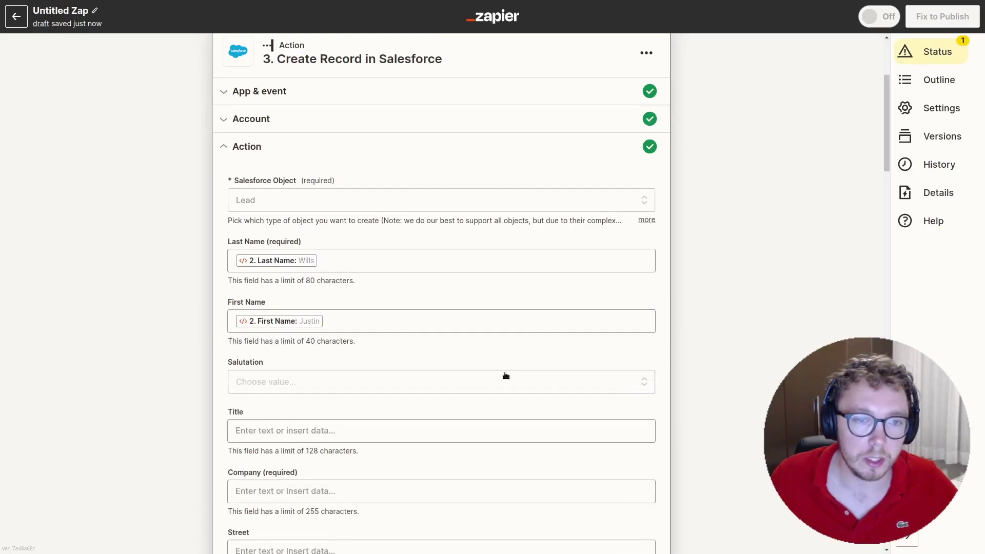
- Map the Lead's Company and Email from the Python step's matching outputs
scroll(369, 428, "down", 1)
left_click(334, 429)
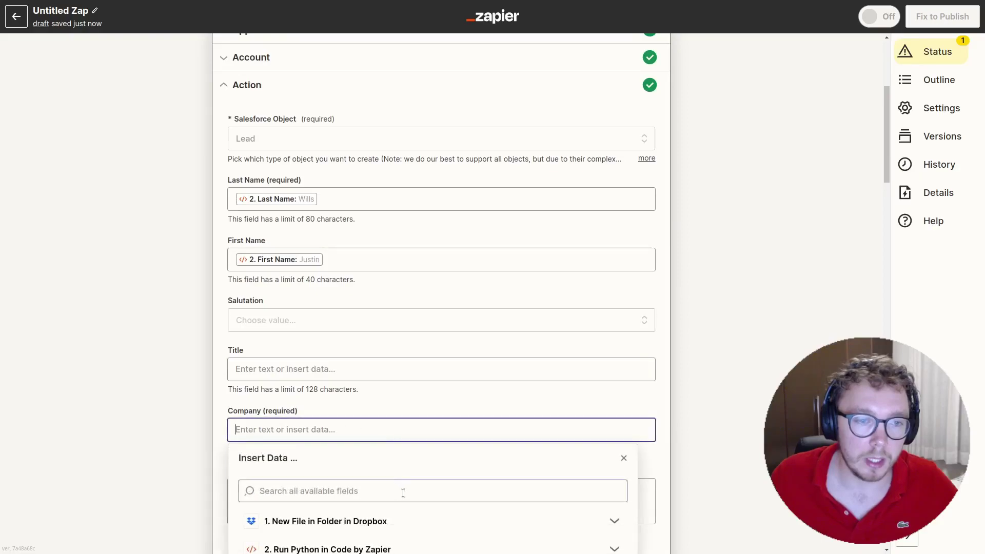
scroll(410, 389, "down", 3)
left_click(501, 365)
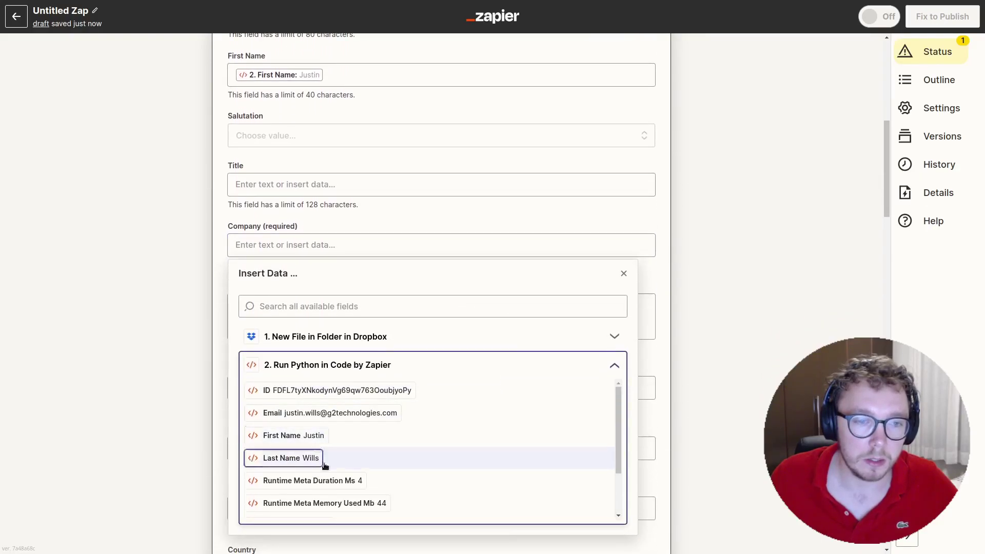
scroll(321, 454, "down", 1)
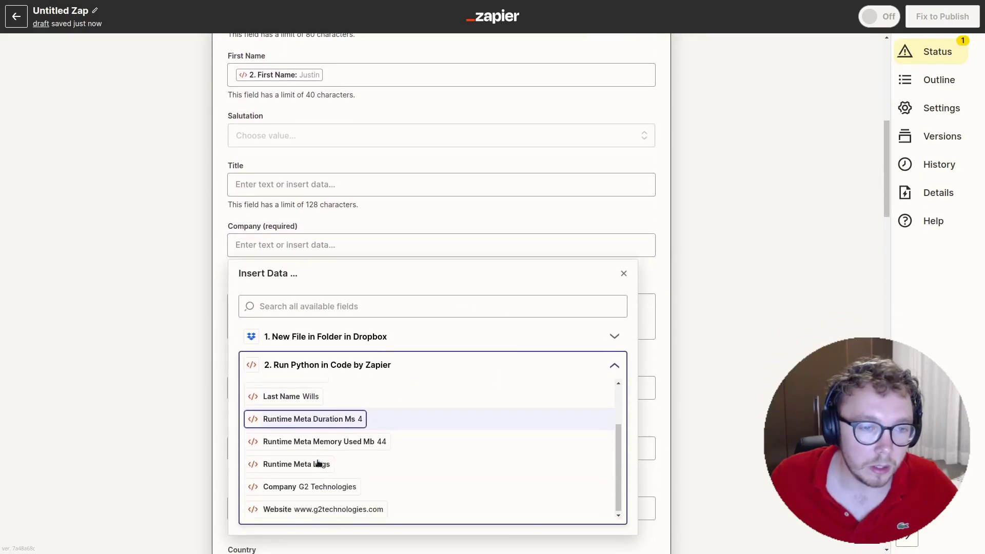
left_click(323, 485)
left_click(663, 340)
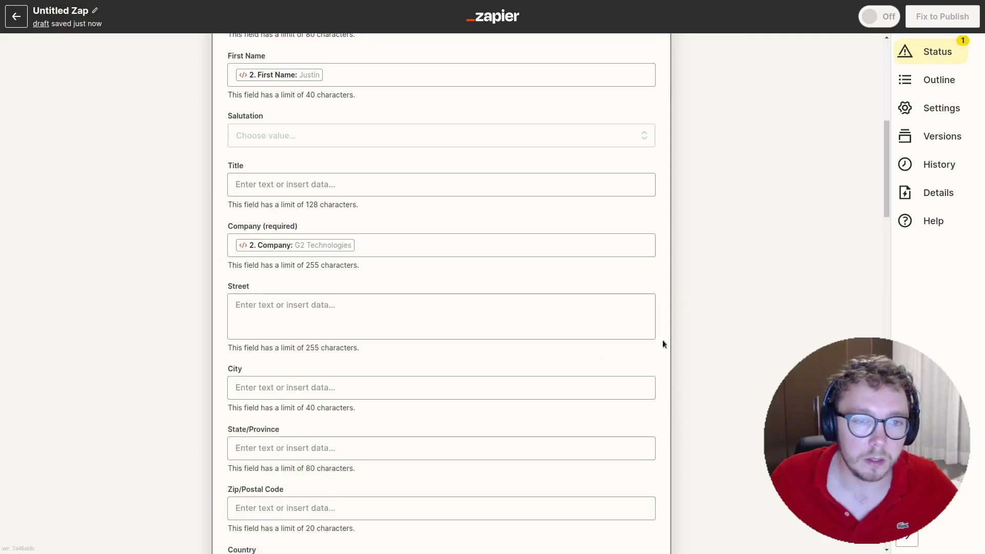
scroll(420, 381, "down", 7)
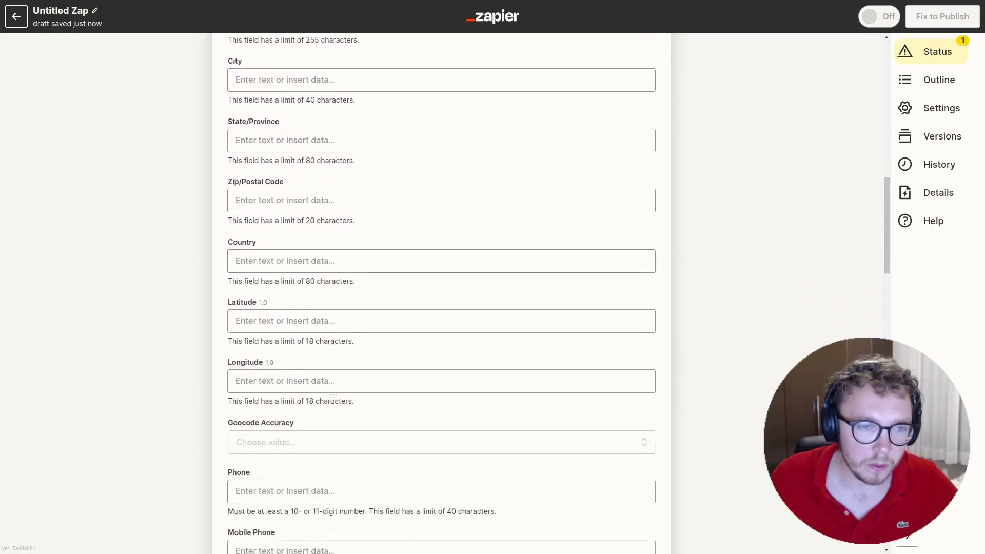
scroll(322, 420, "down", 5)
left_click(413, 371)
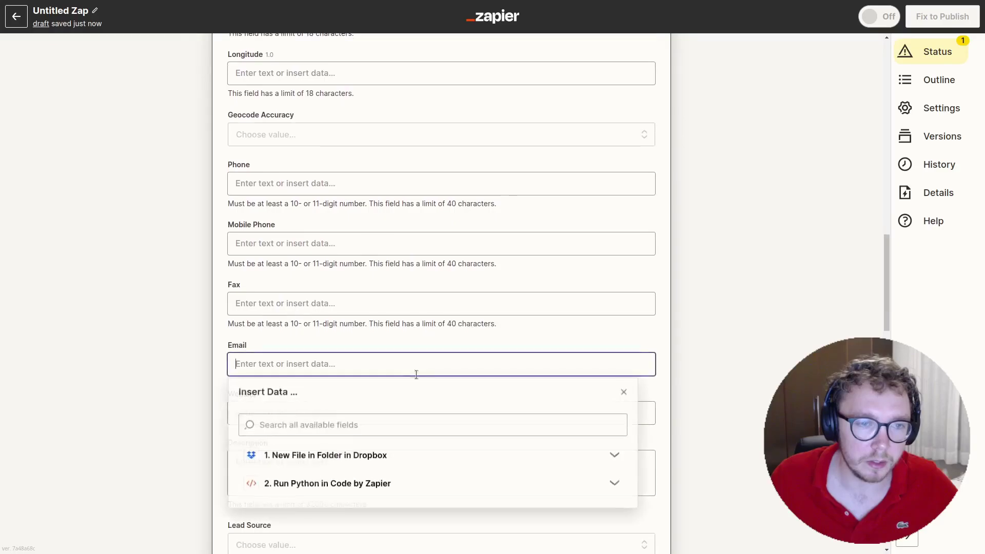
left_click(397, 480)
left_click(417, 407)
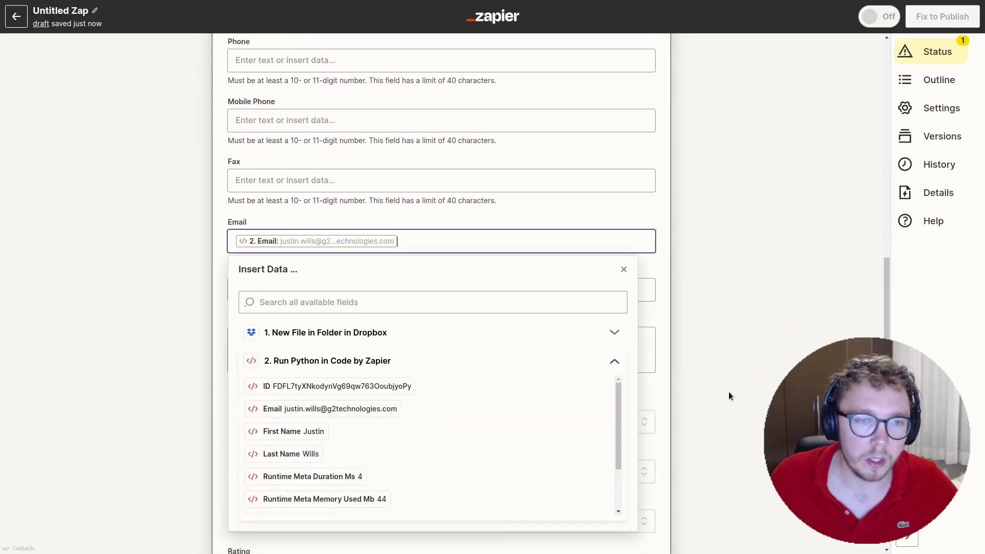
left_click(713, 377)
scroll(464, 362, "down", 19)
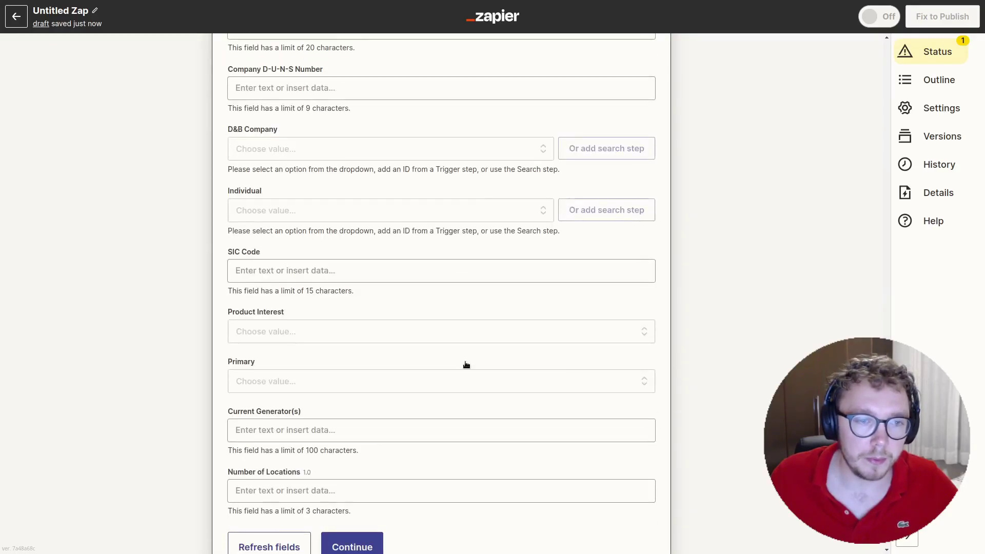
- Continue to the Salesforce Test section and review the Lead preview with Email, Company, First and Last Name
left_click(352, 485)
scroll(430, 398, "down", 8)
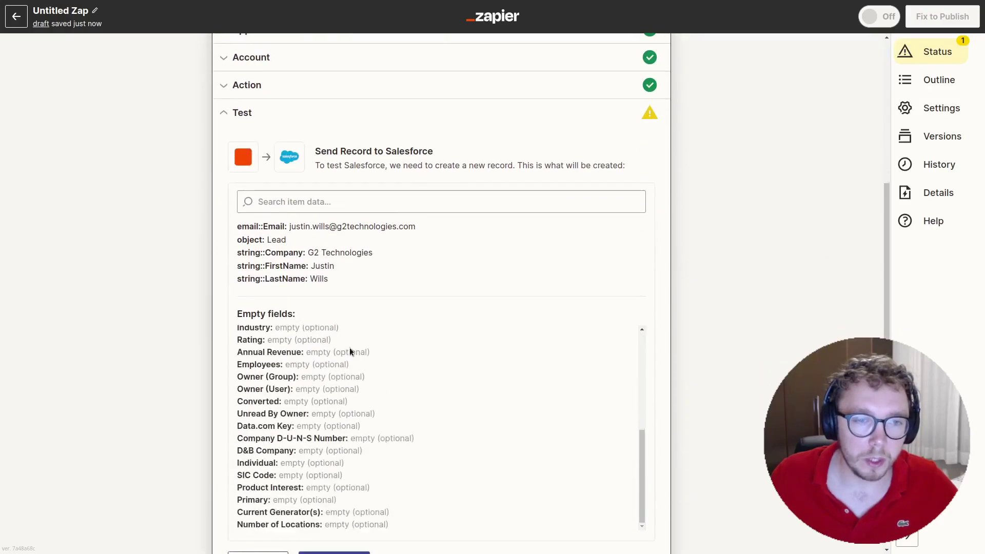
scroll(562, 415, "up", 5)
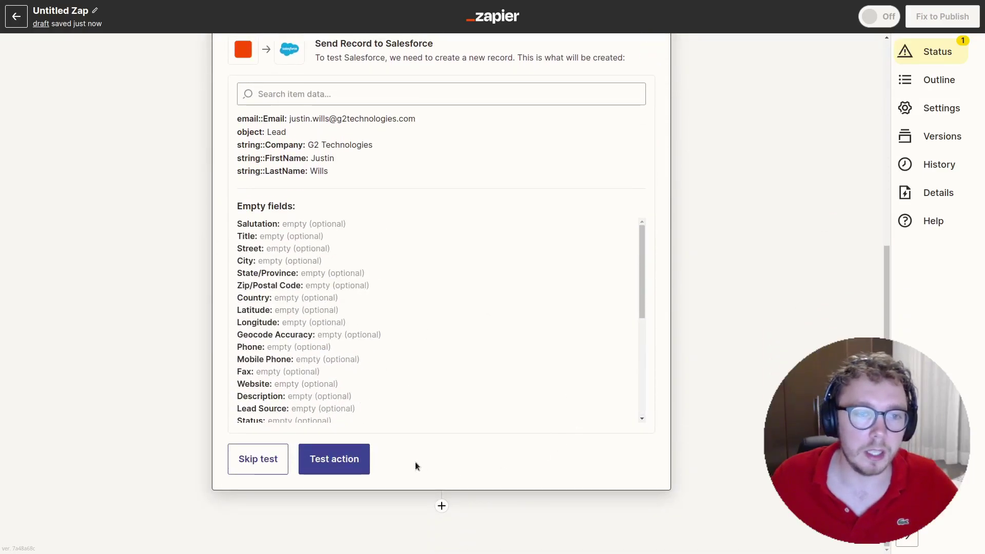
scroll(553, 451, "up", 6)
scroll(623, 417, "down", 3)
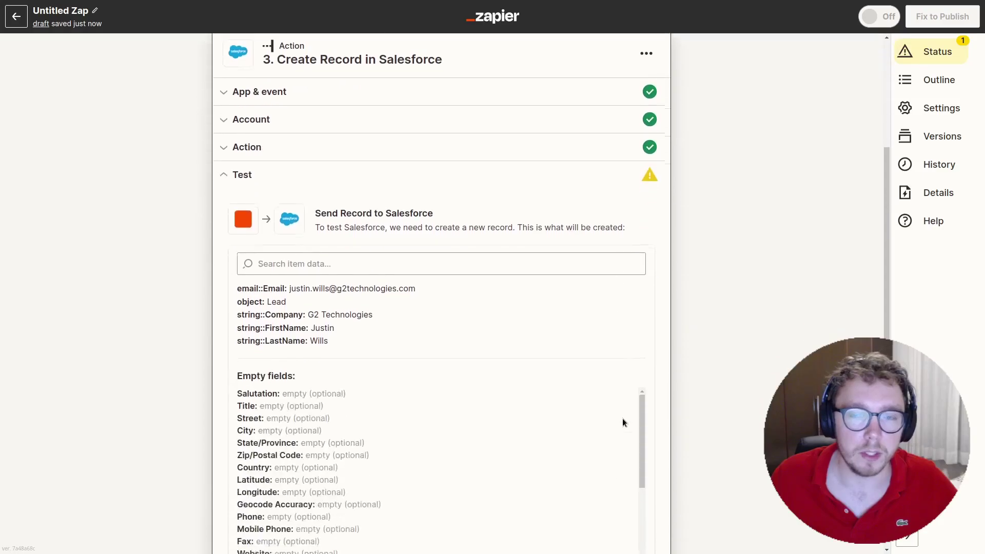
scroll(622, 418, "up", 3)
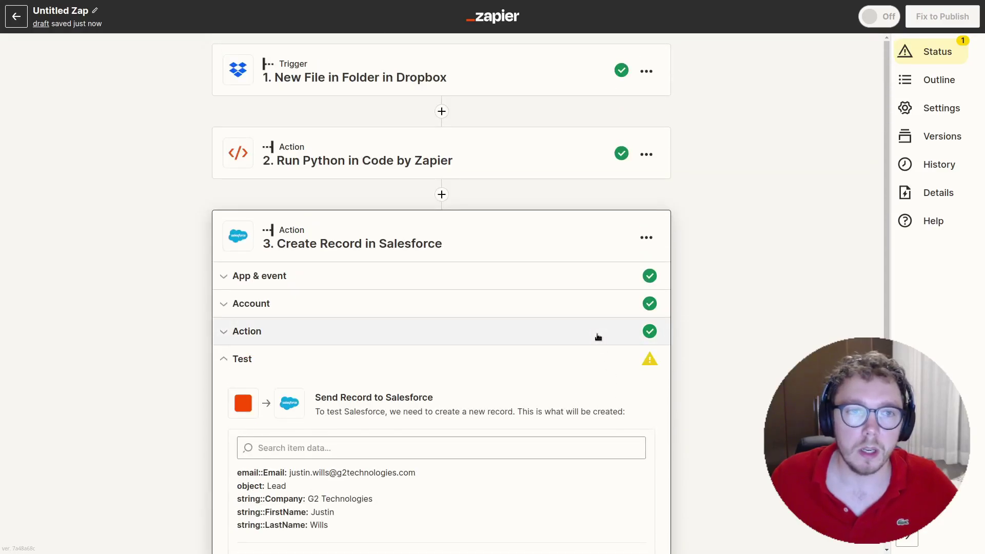